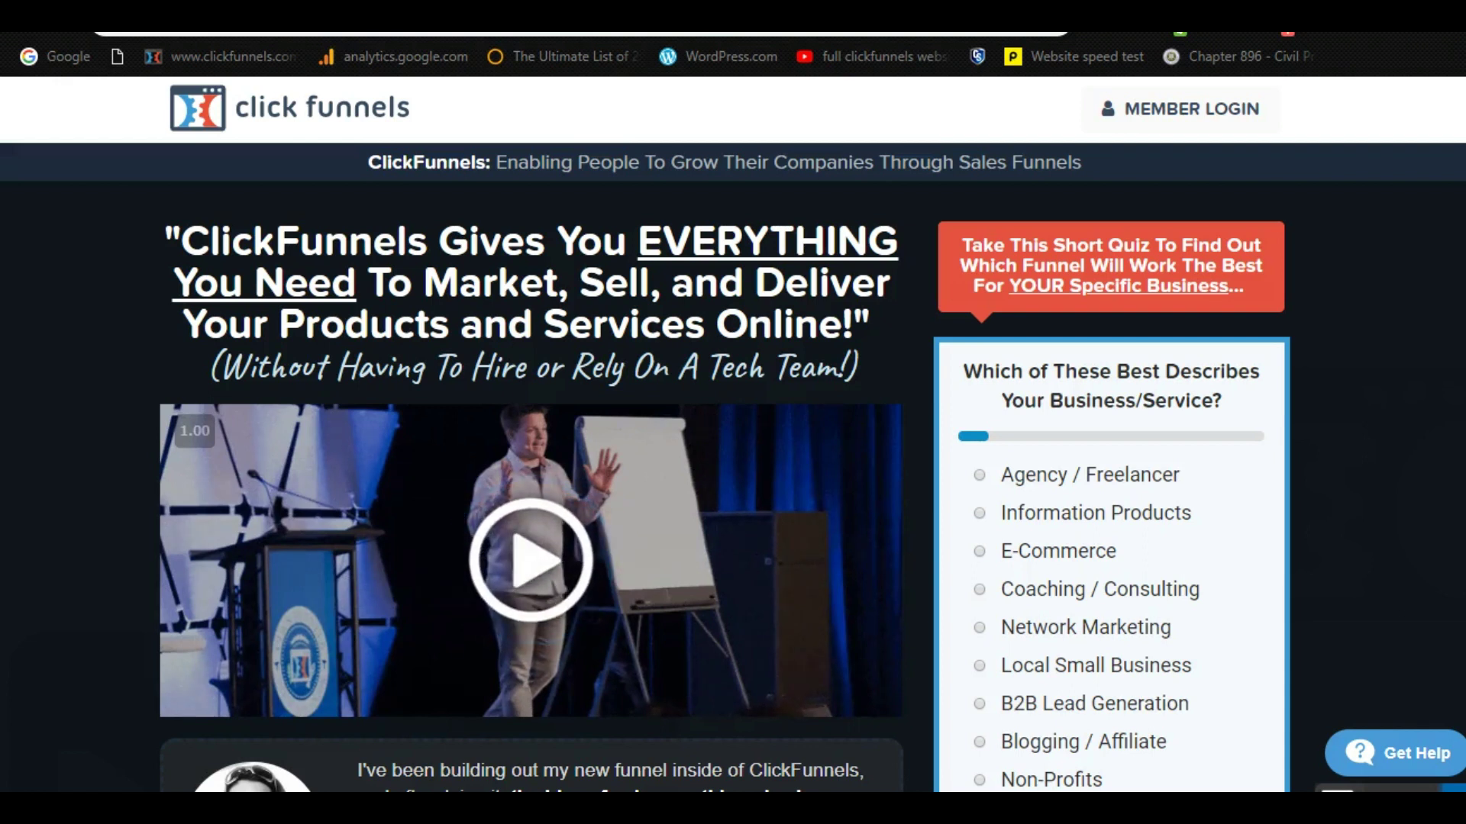
Step: Scroll the ClickFunnels homepage down to the tools section with Actionetics, Pypeline, Backpack and Wasabi
scroll(603, 403, down, 5)
scroll(603, 403, down, 20)
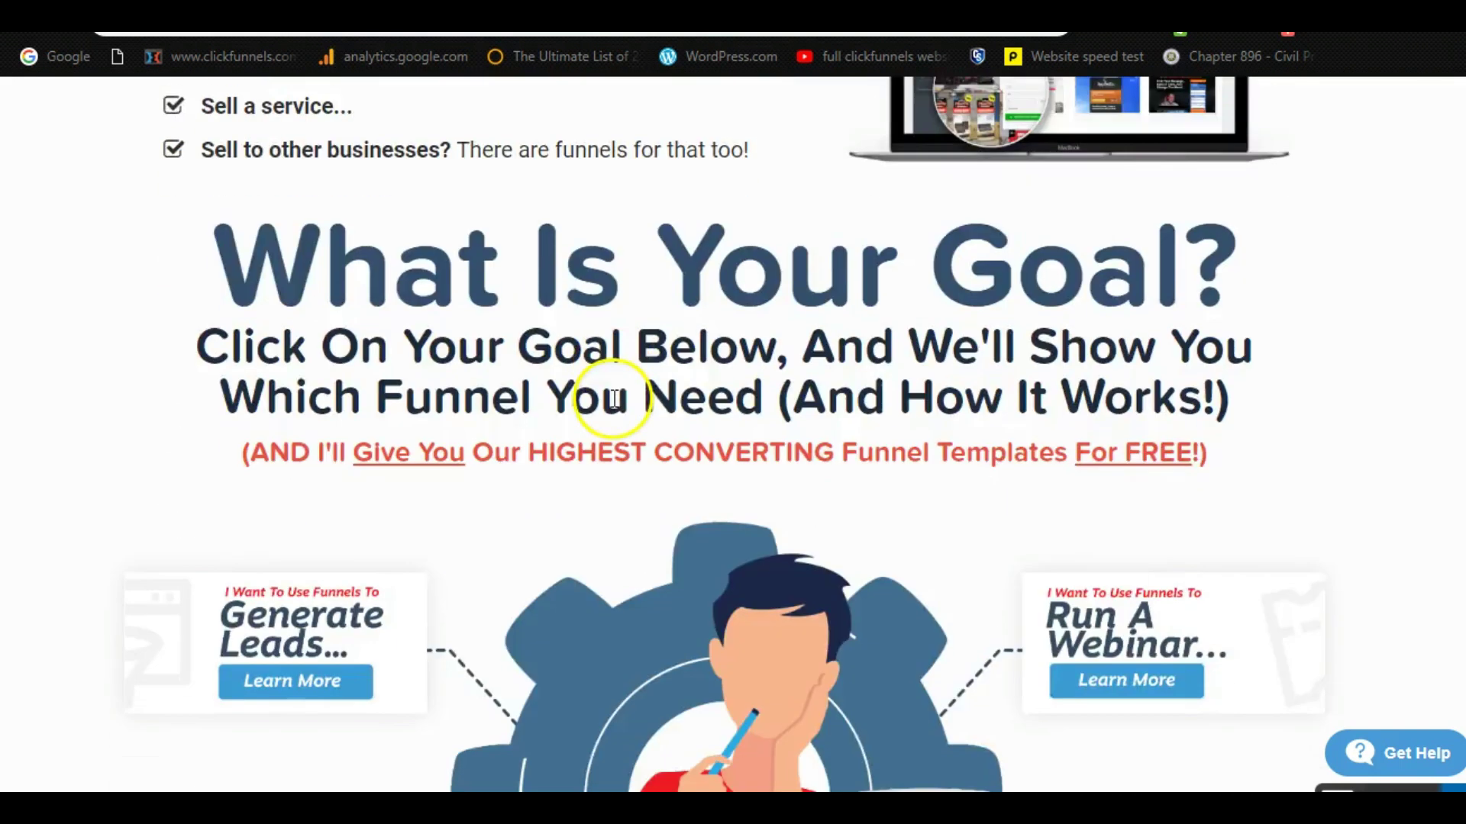
scroll(615, 398, up, 3)
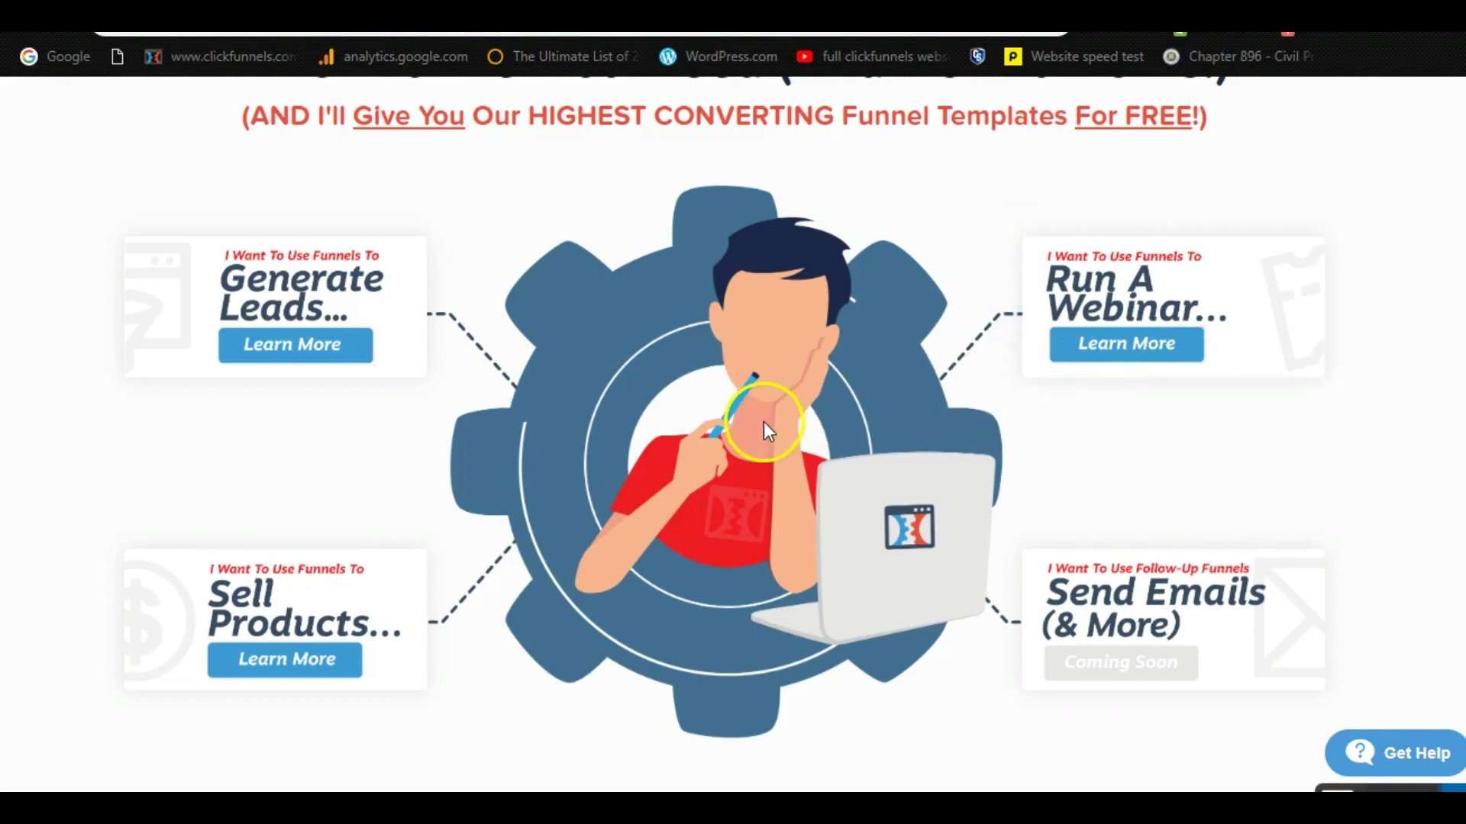
scroll(773, 446, down, 15)
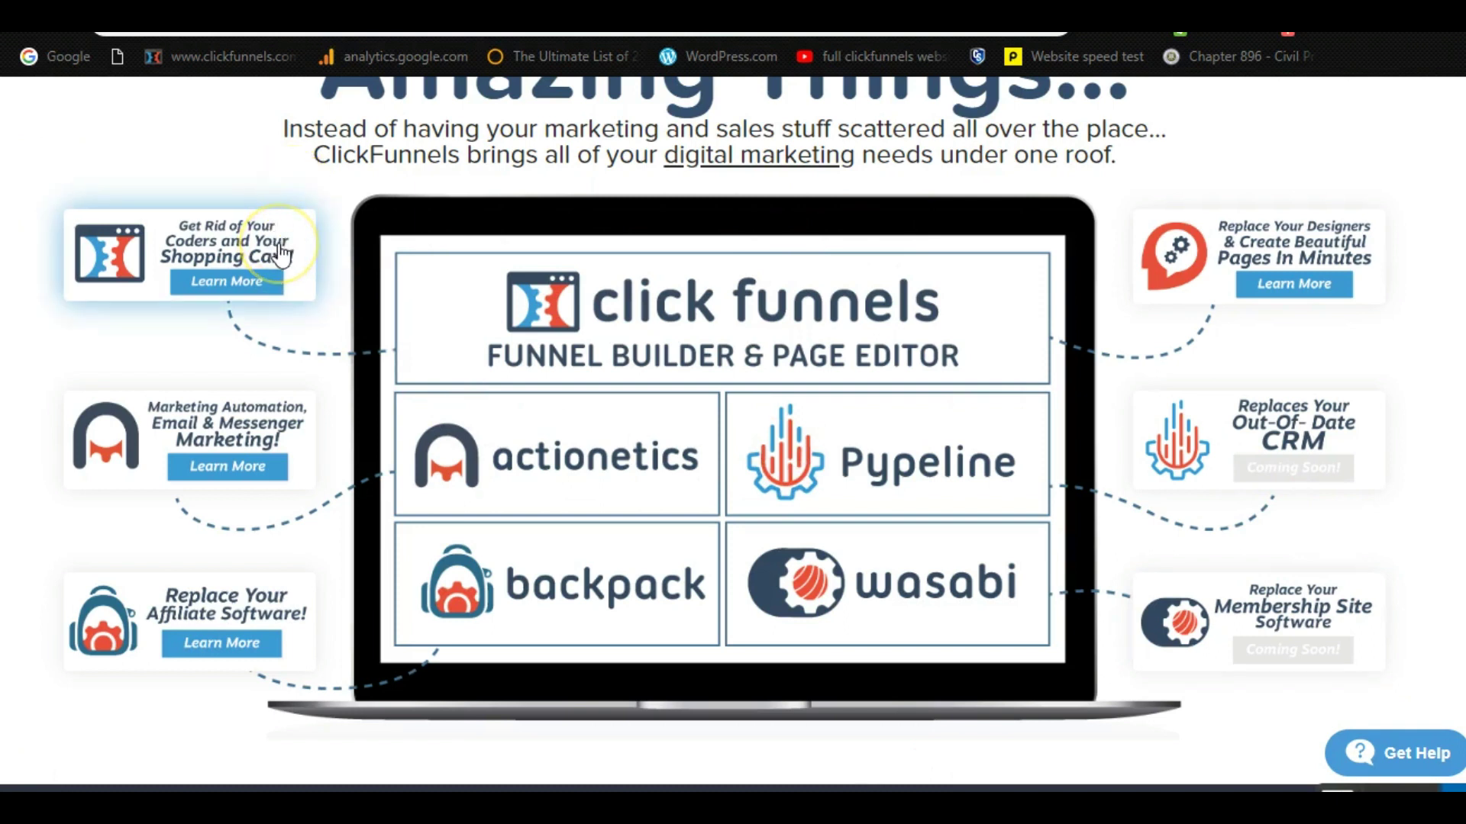
Step: Switch to Funnelytics and open the empty TEST 1 funnel canvas with its Pages panel
click(264, 469)
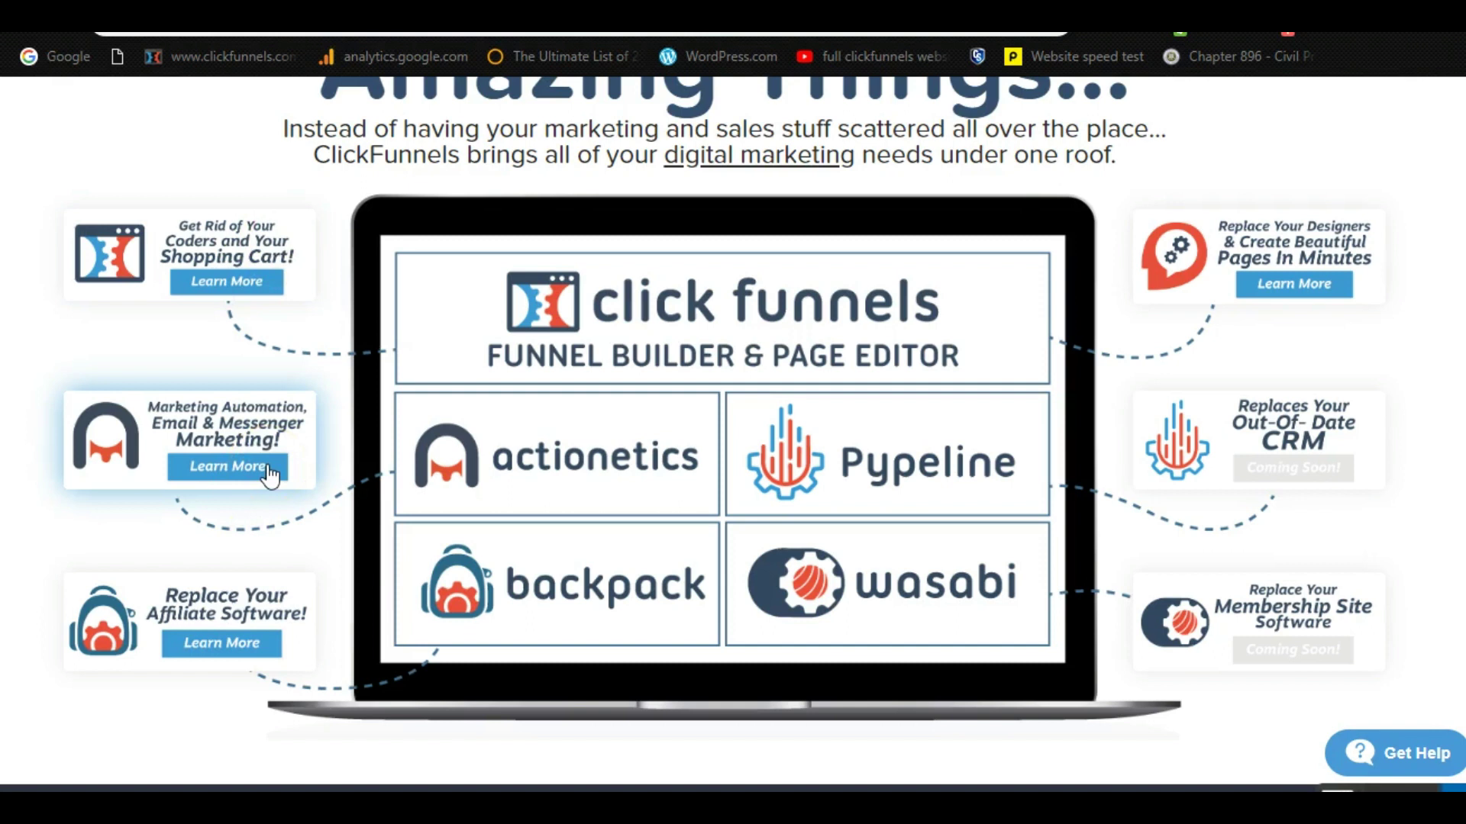
click(269, 620)
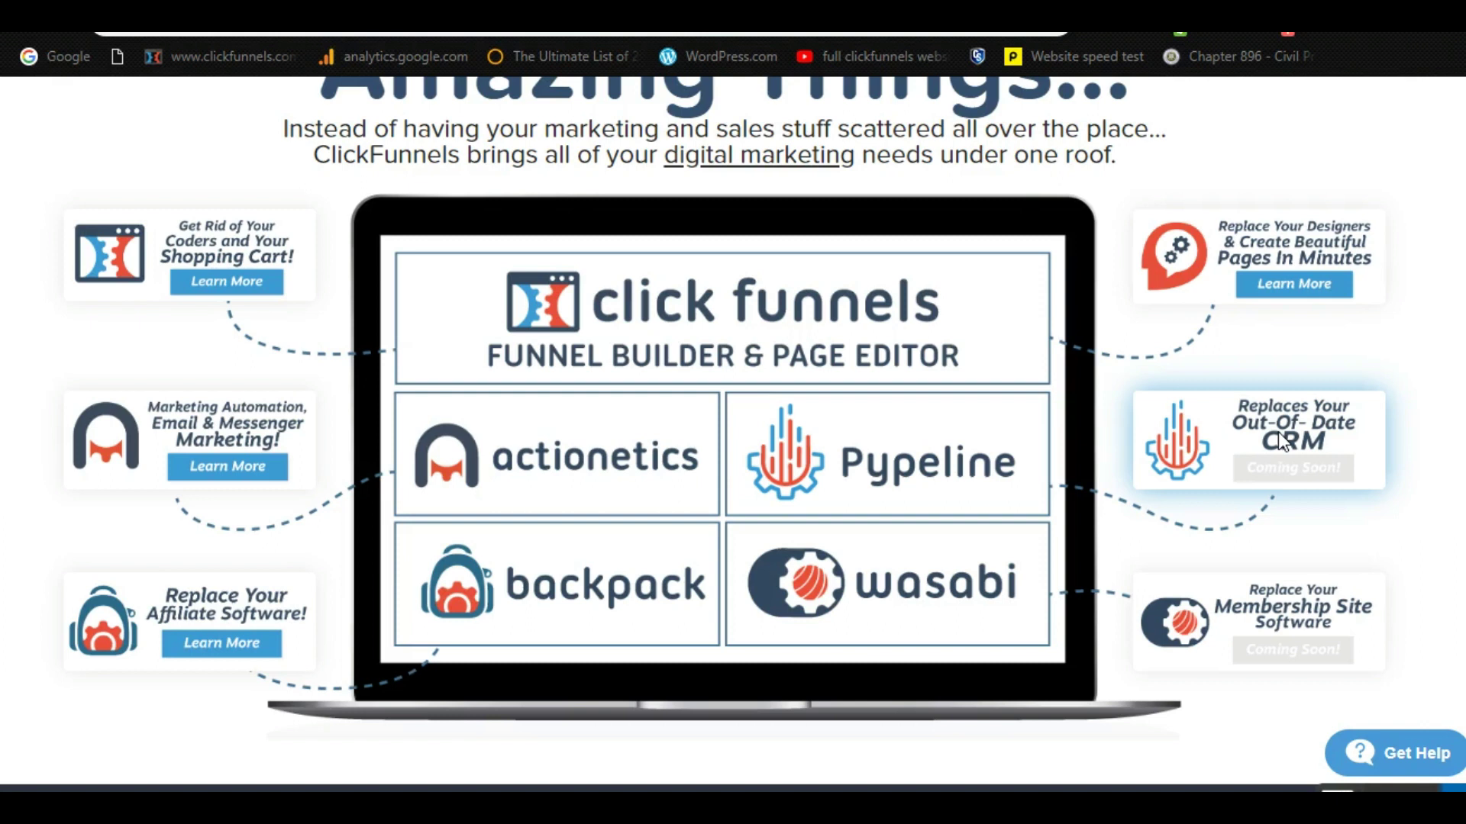
scroll(1221, 412, down, 1)
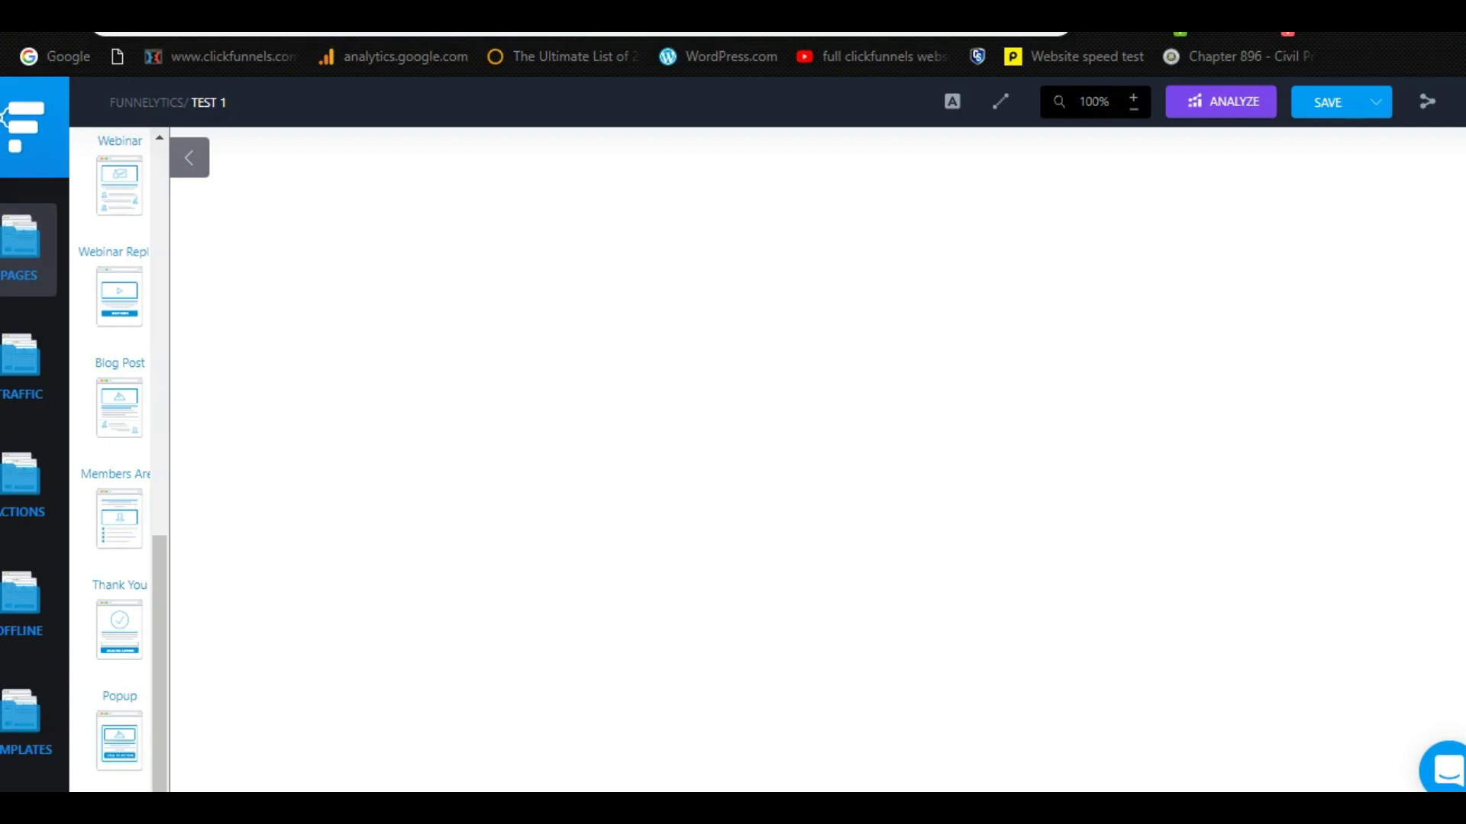
Step: Place Search, Adwords and Email traffic sources on the canvas as a linked vertical chain
click(47, 367)
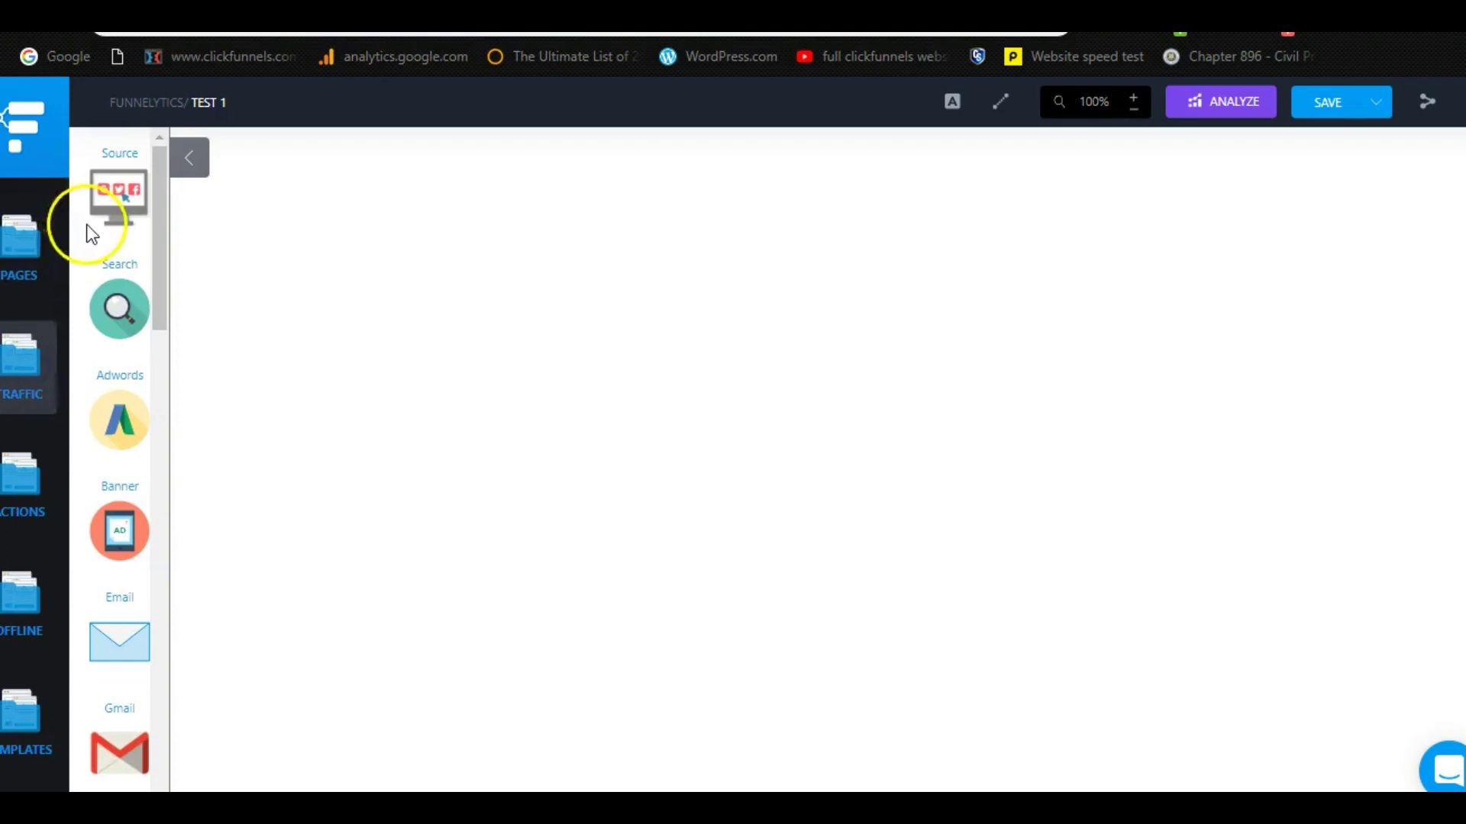
drag(120, 307, 359, 319)
drag(122, 420, 355, 487)
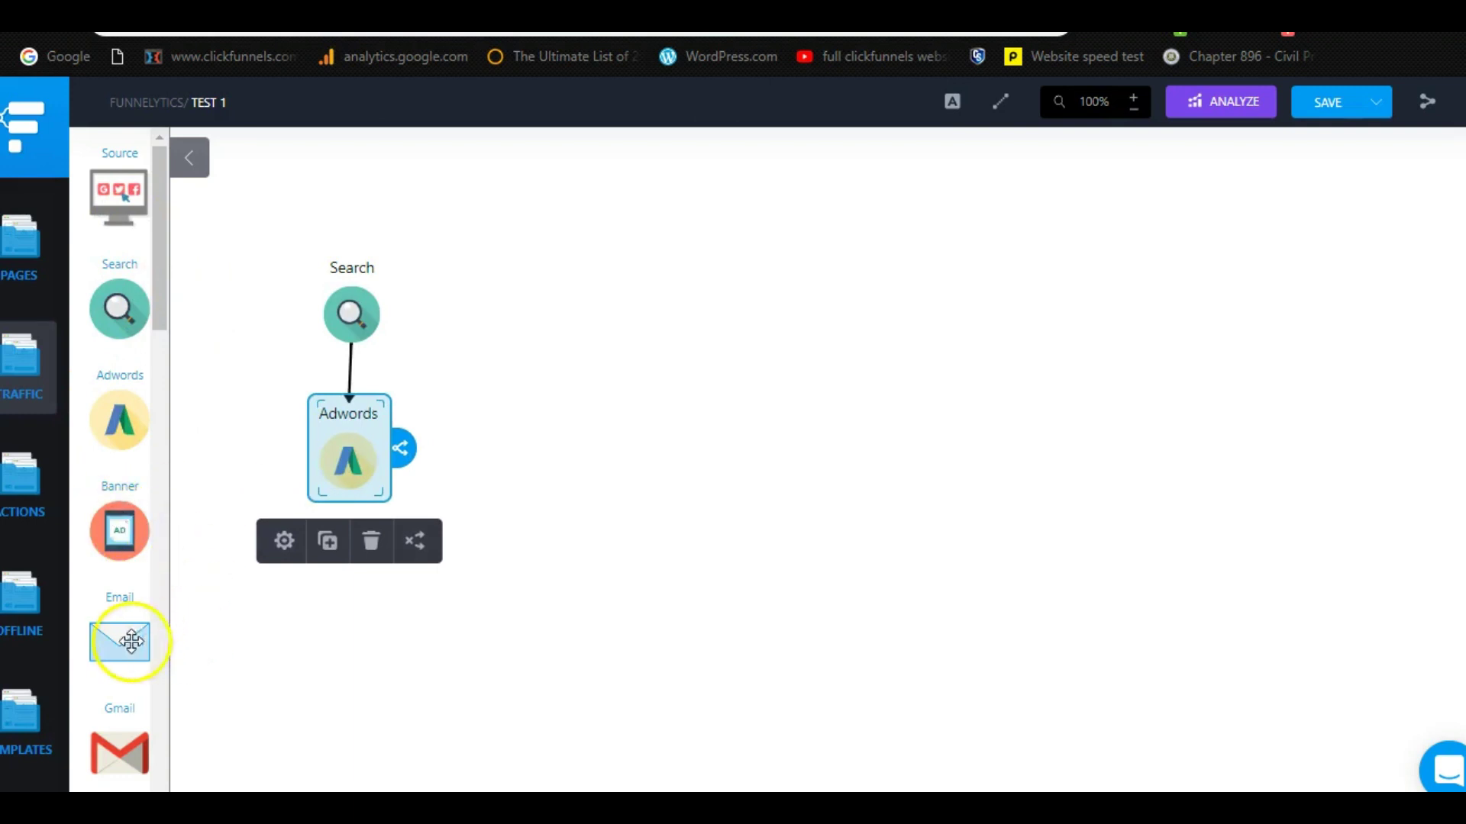
drag(131, 641, 348, 605)
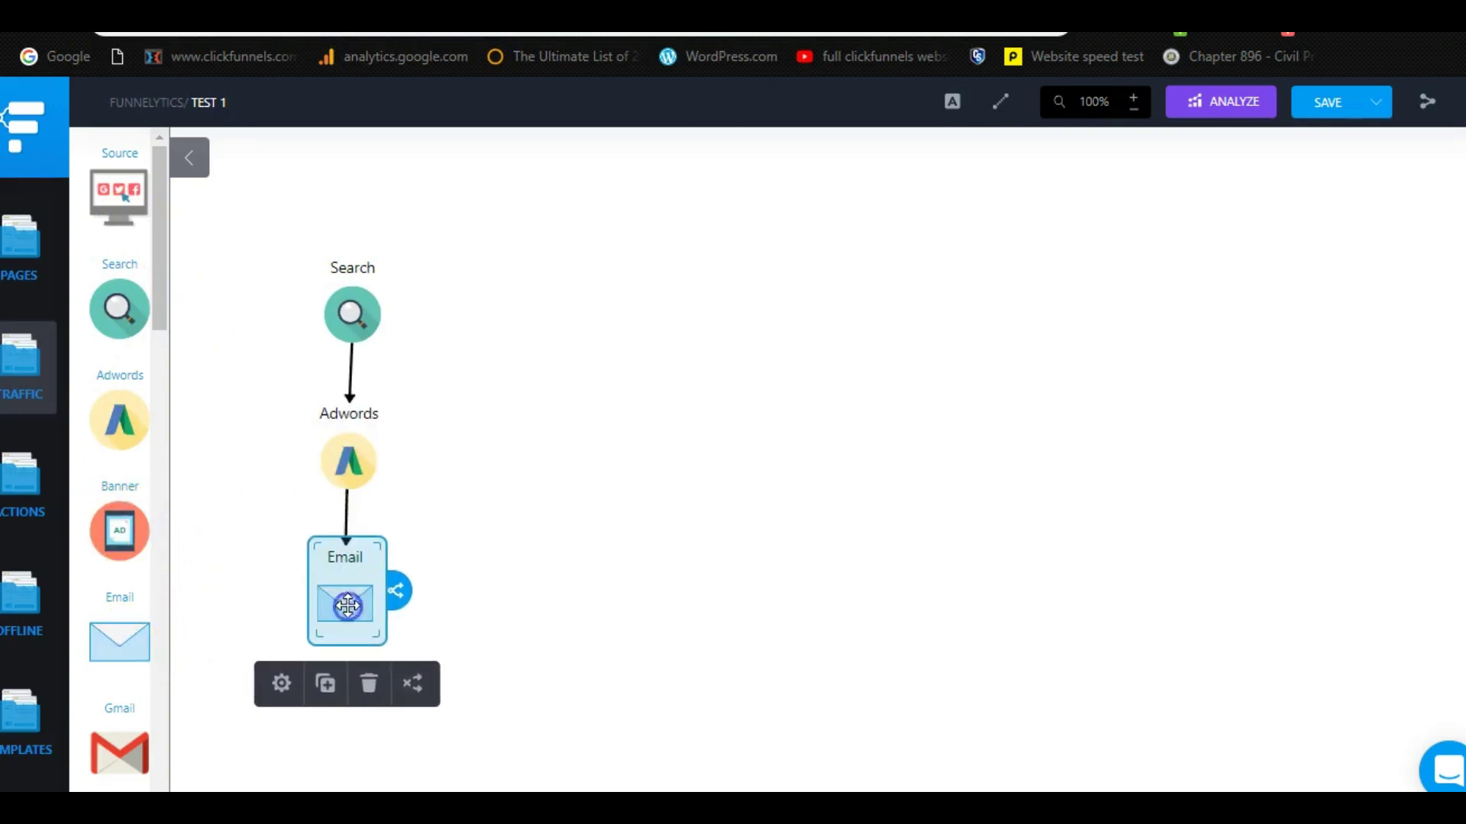
click(359, 325)
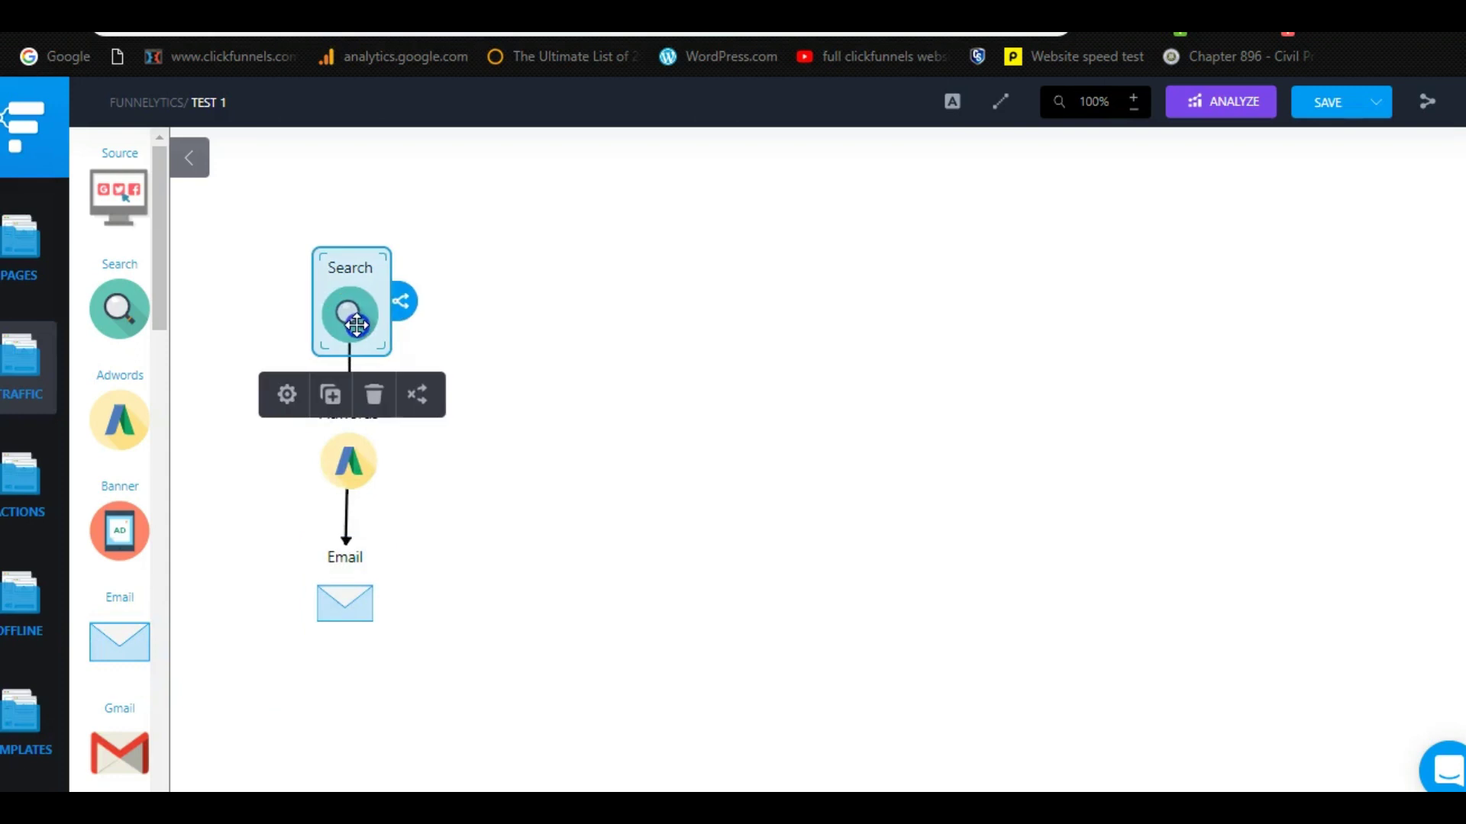
click(672, 496)
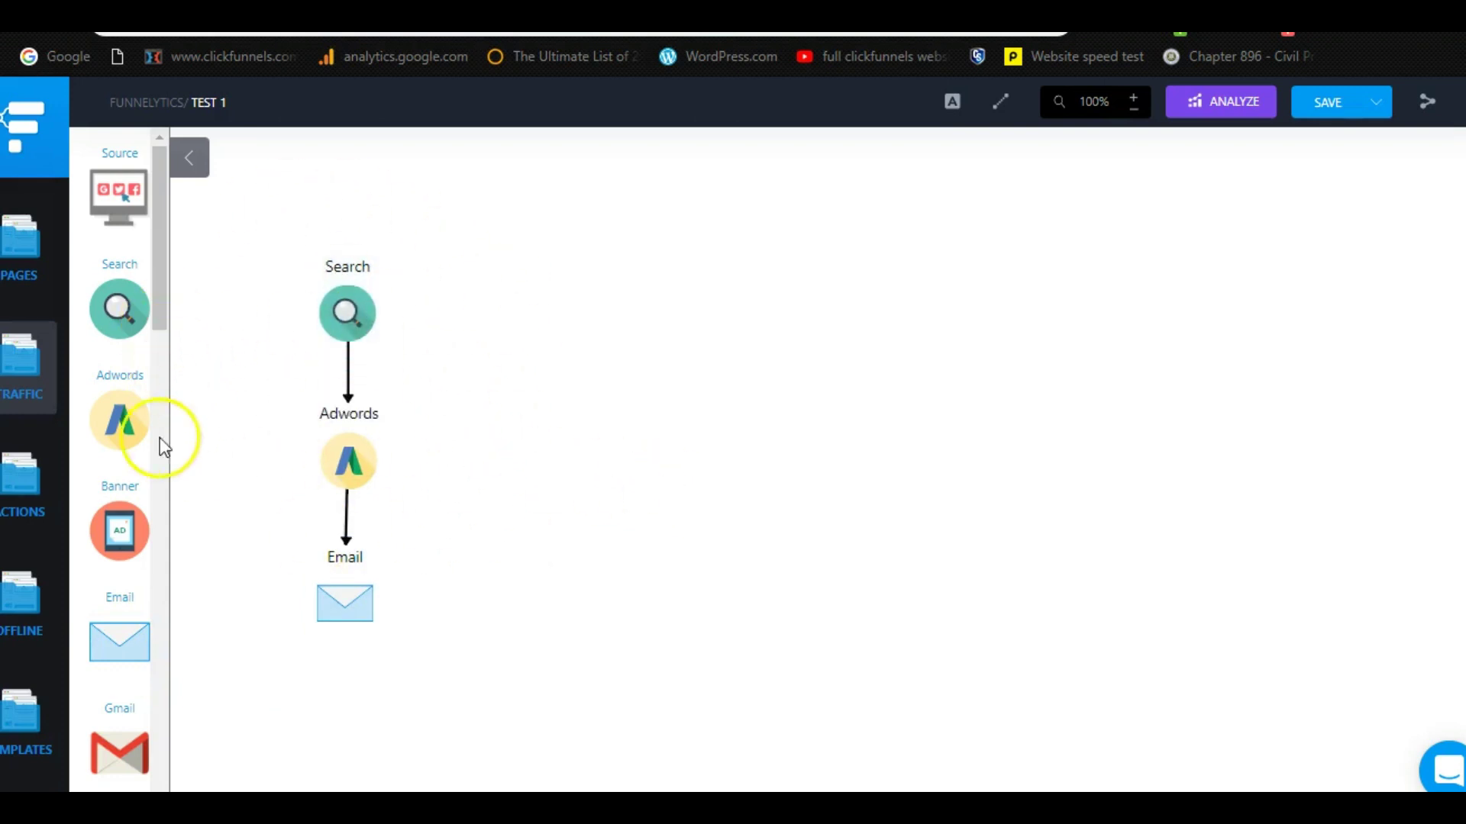
click(27, 263)
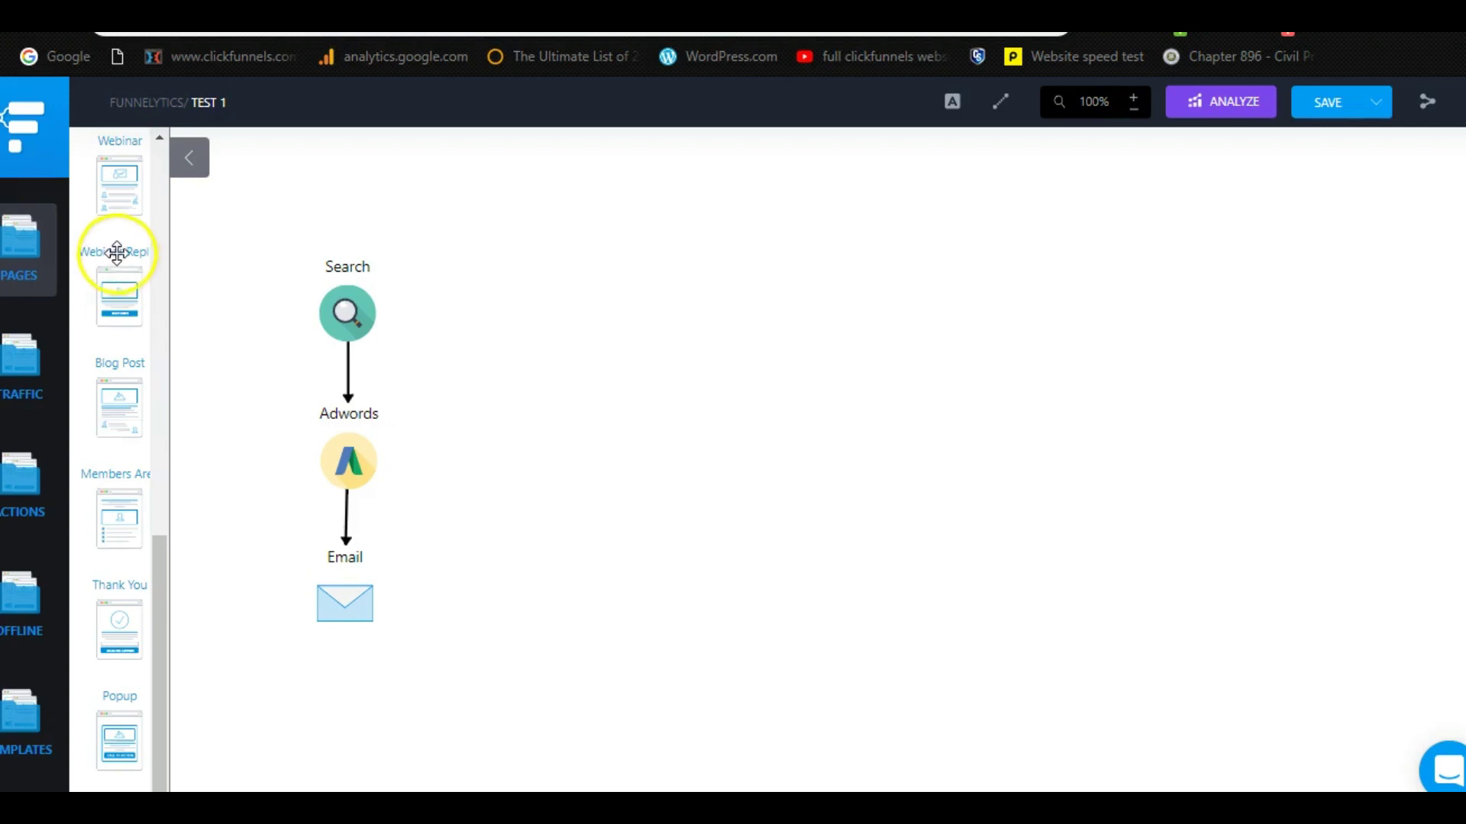
Step: Place an Opt In page on the canvas just right of the traffic chain
scroll(134, 263, up, 10)
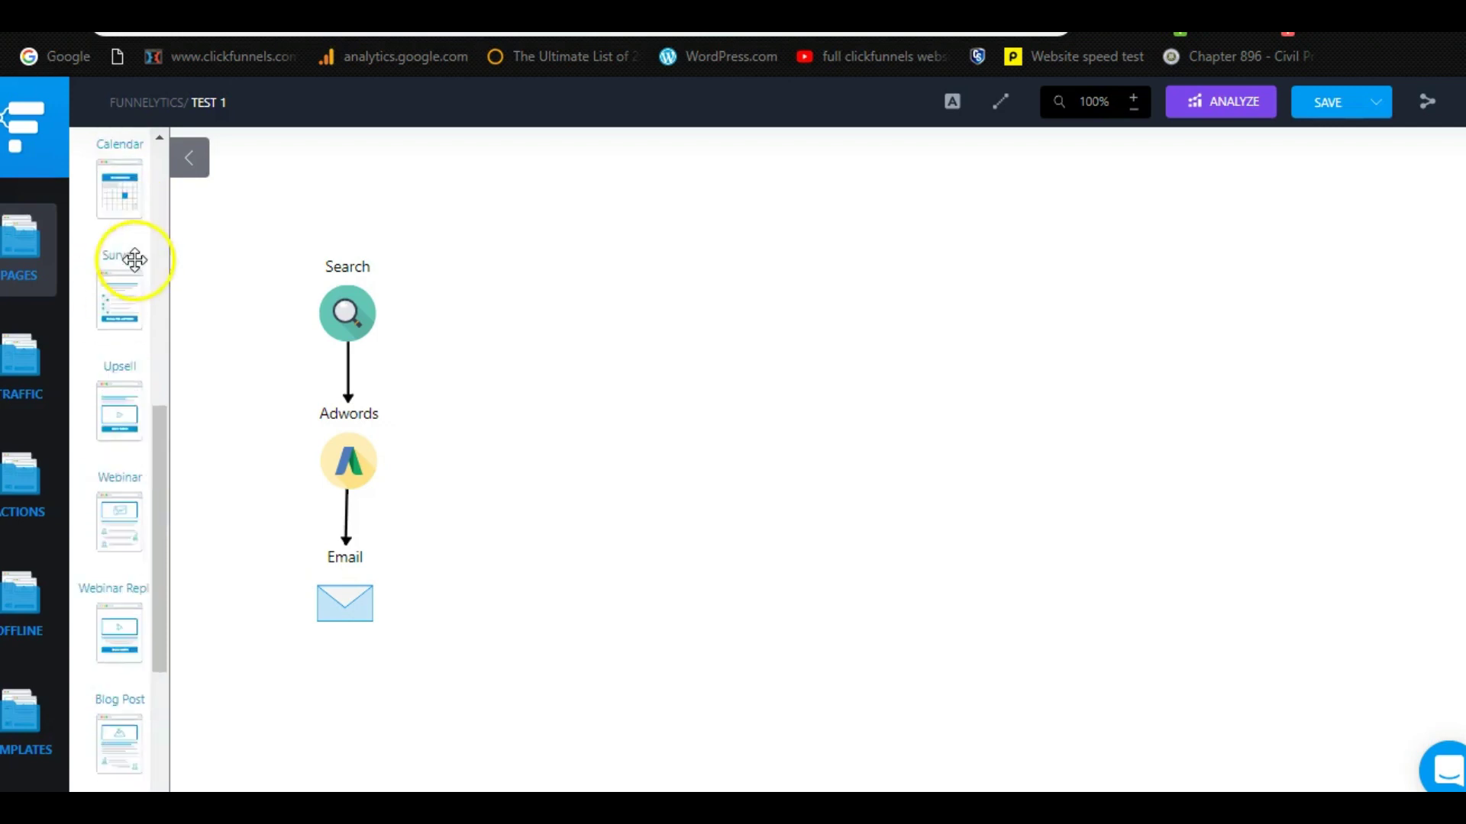
drag(118, 393, 580, 405)
drag(586, 467, 552, 437)
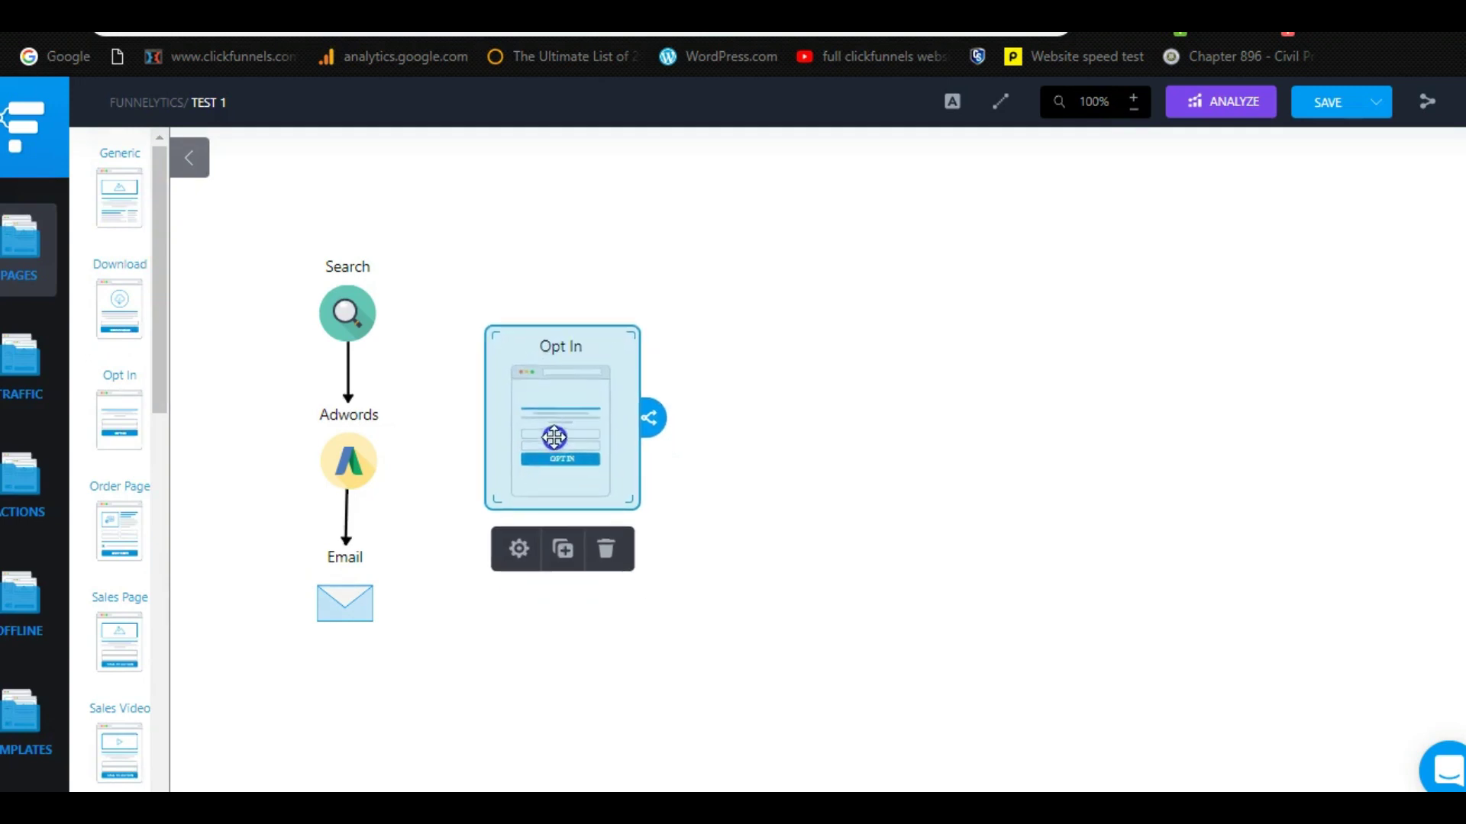
click(725, 543)
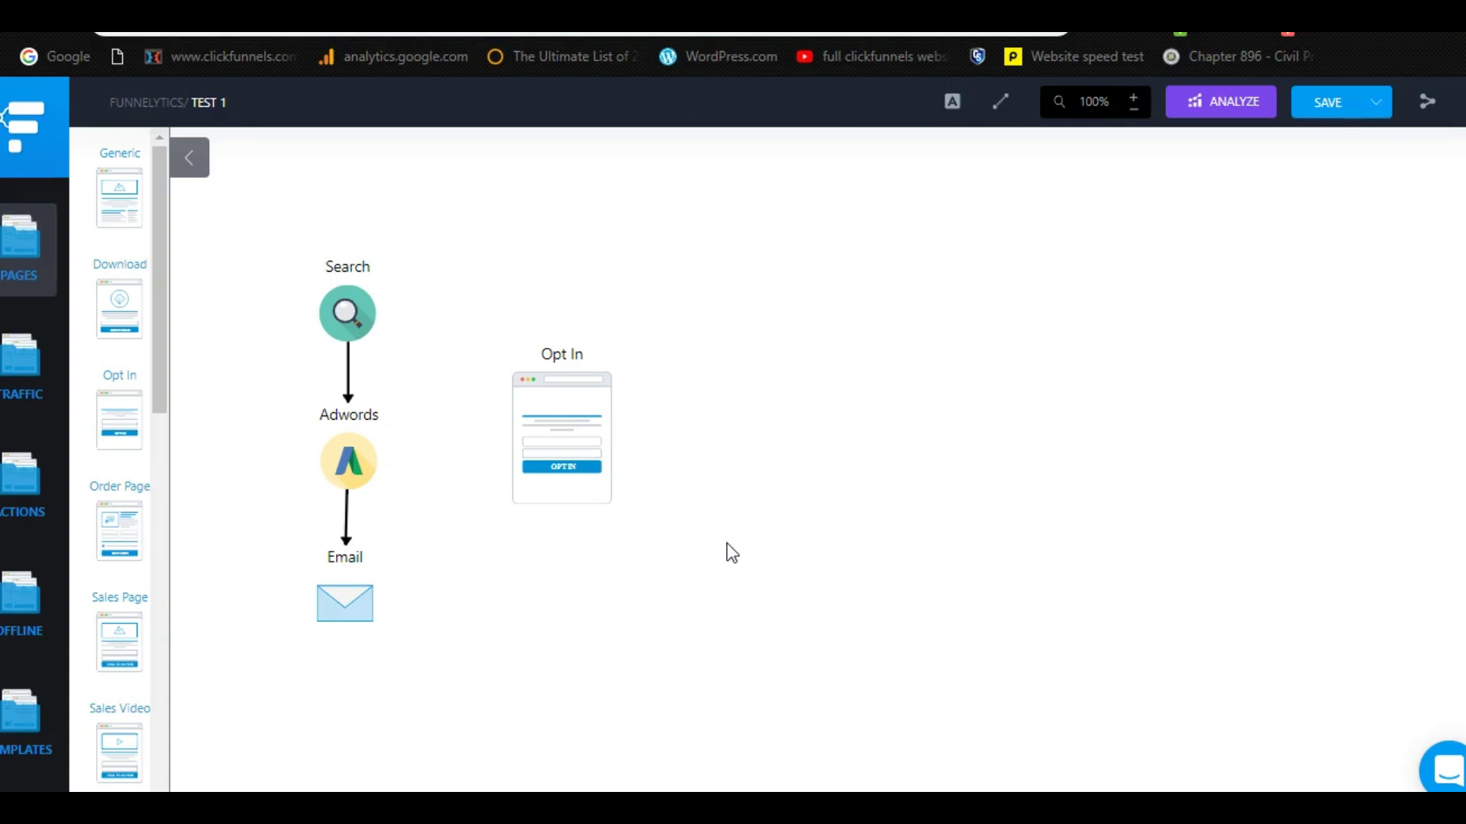
click(543, 473)
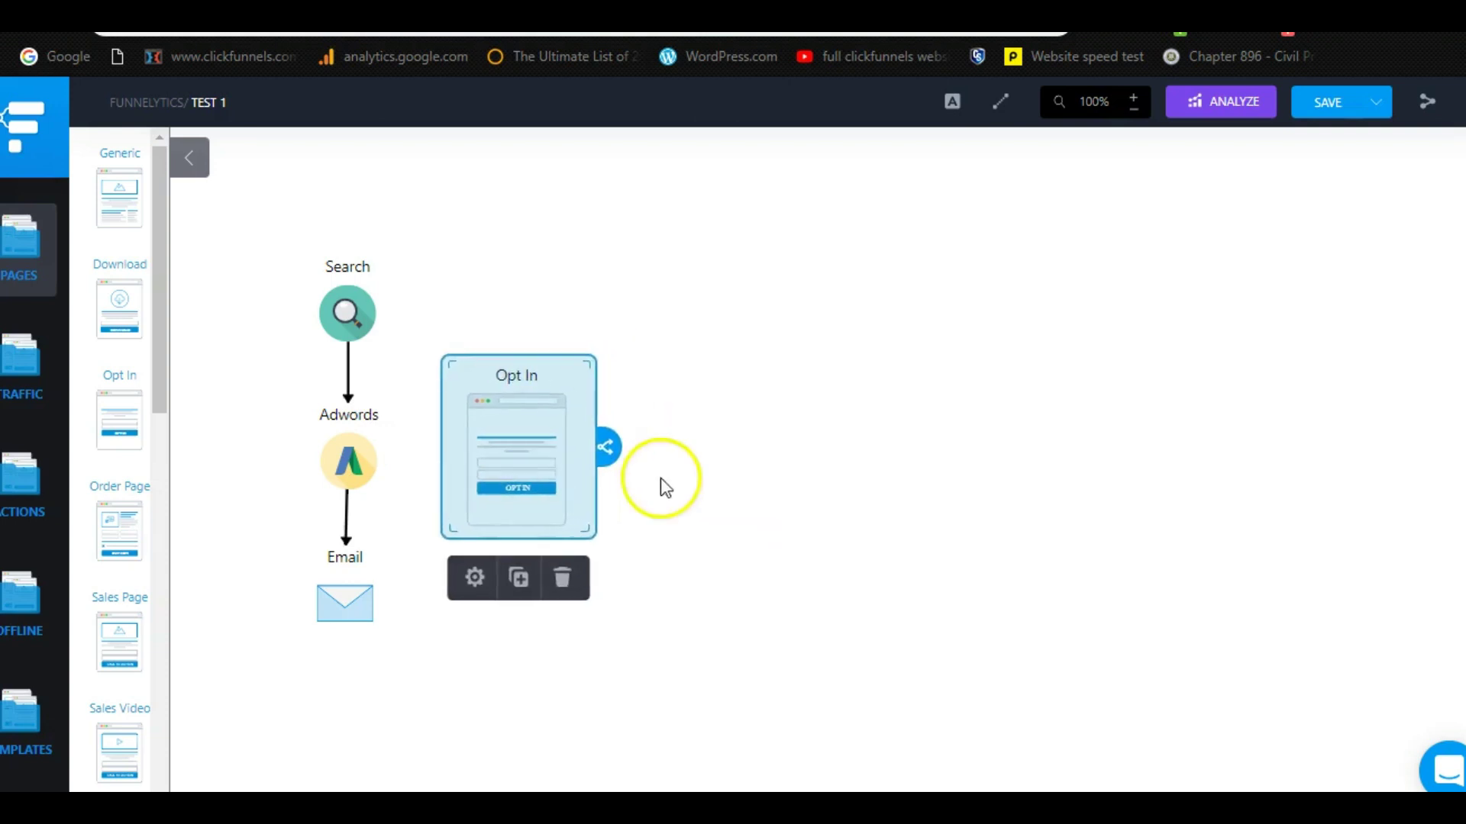
click(679, 522)
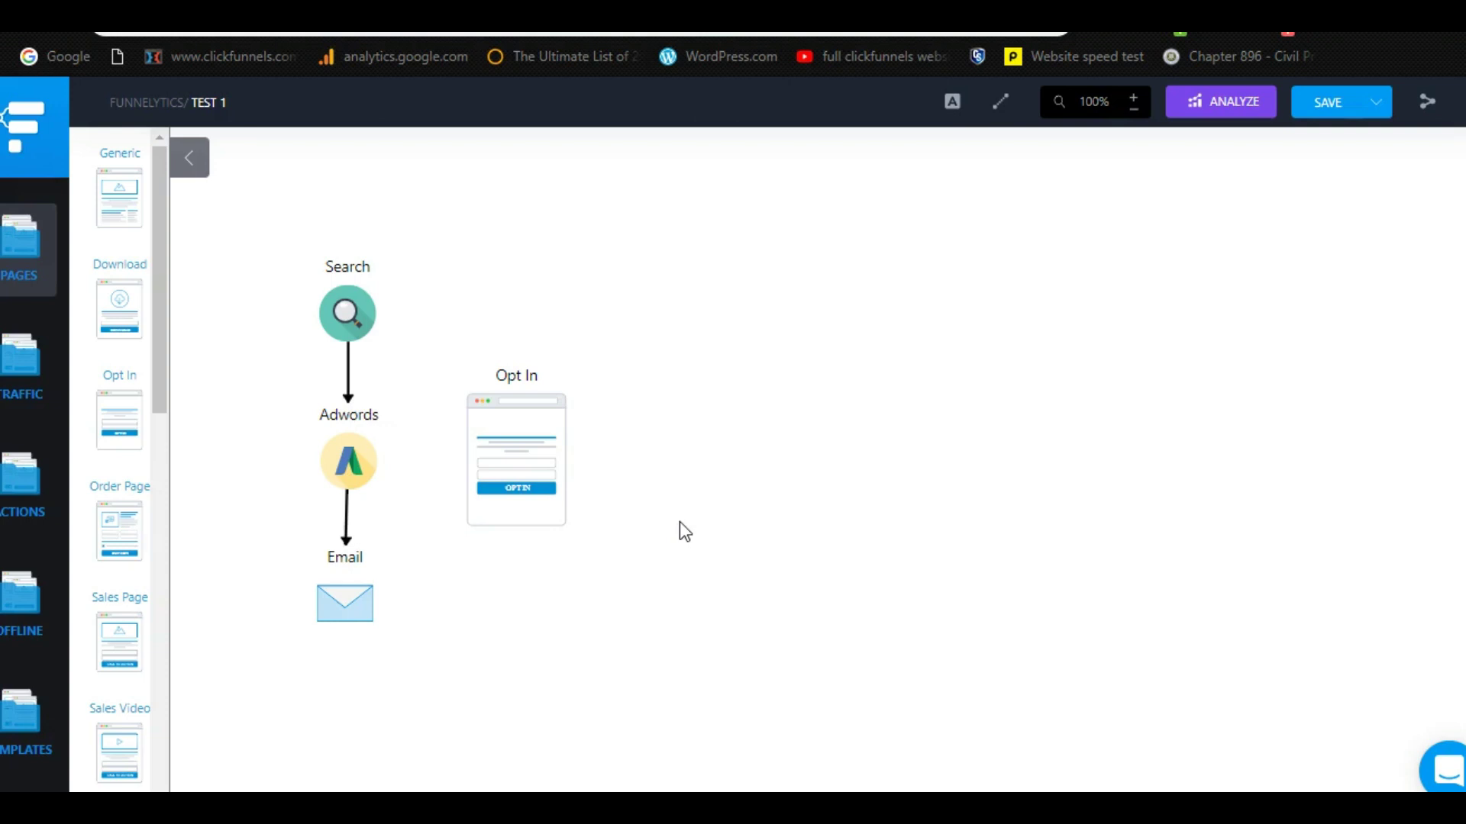
click(512, 468)
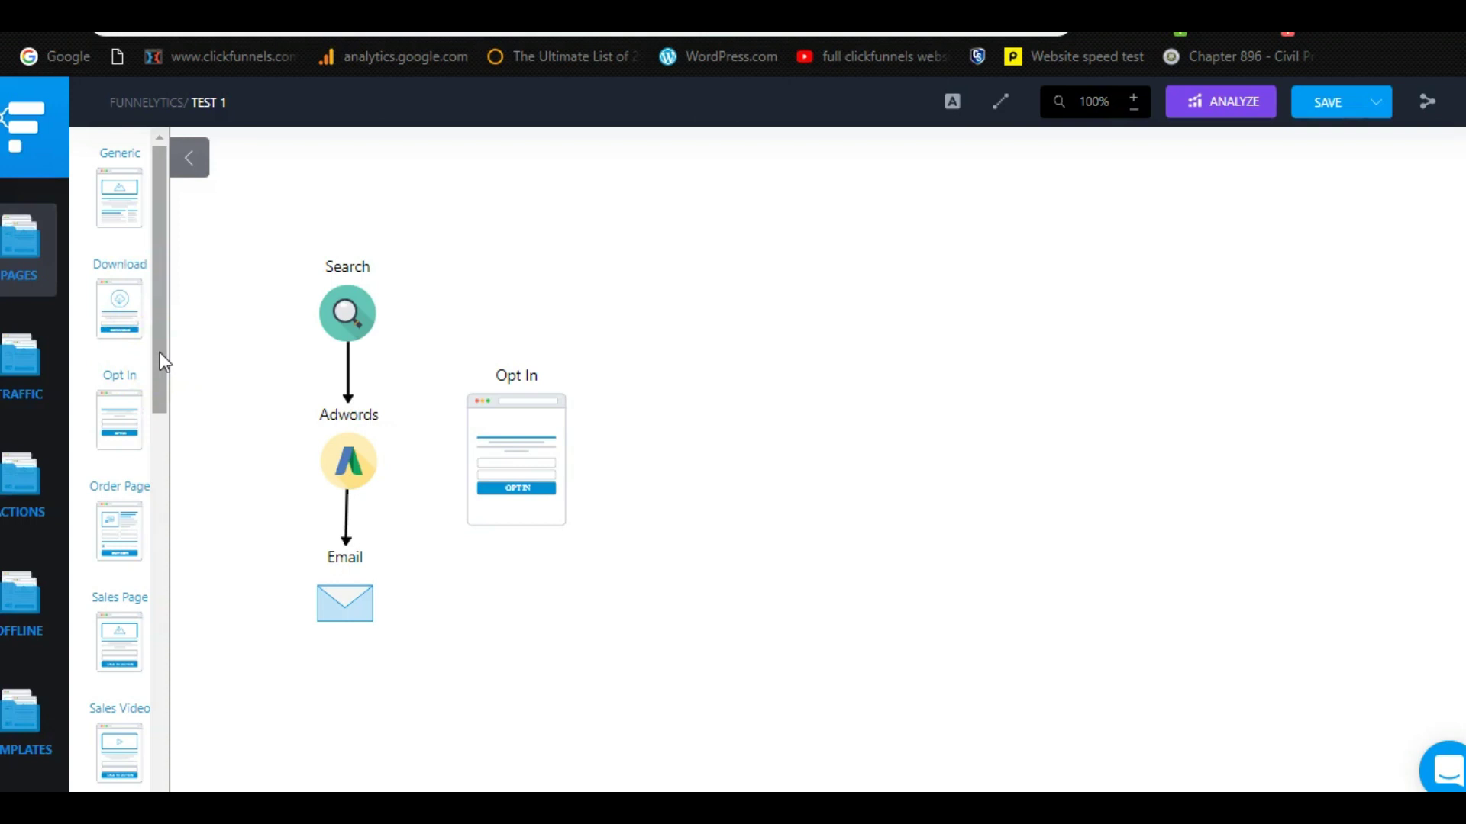
Step: Drop an Order Page onto the canvas to the right of the Opt In page
drag(120, 527, 680, 433)
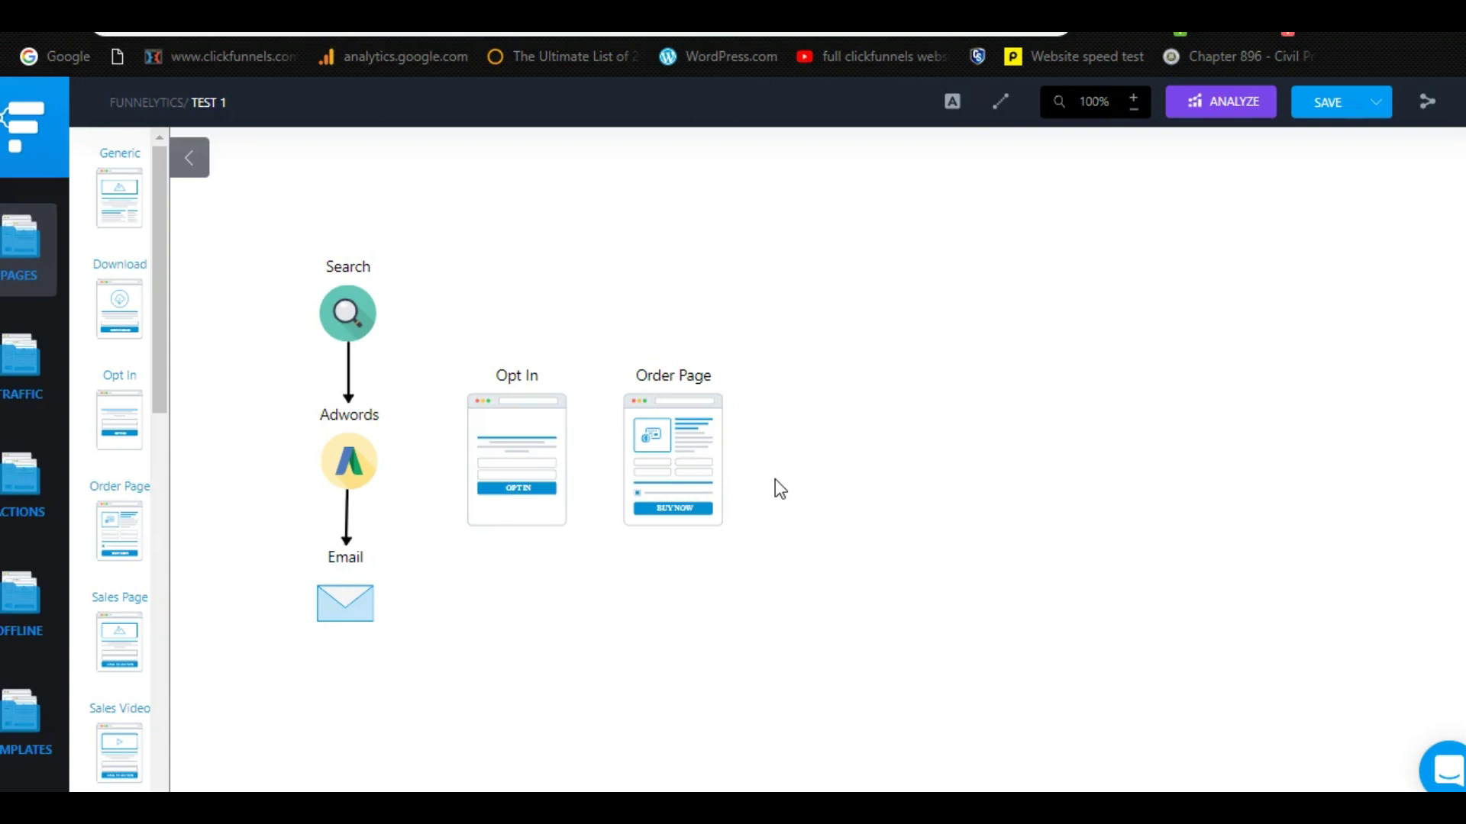
click(706, 475)
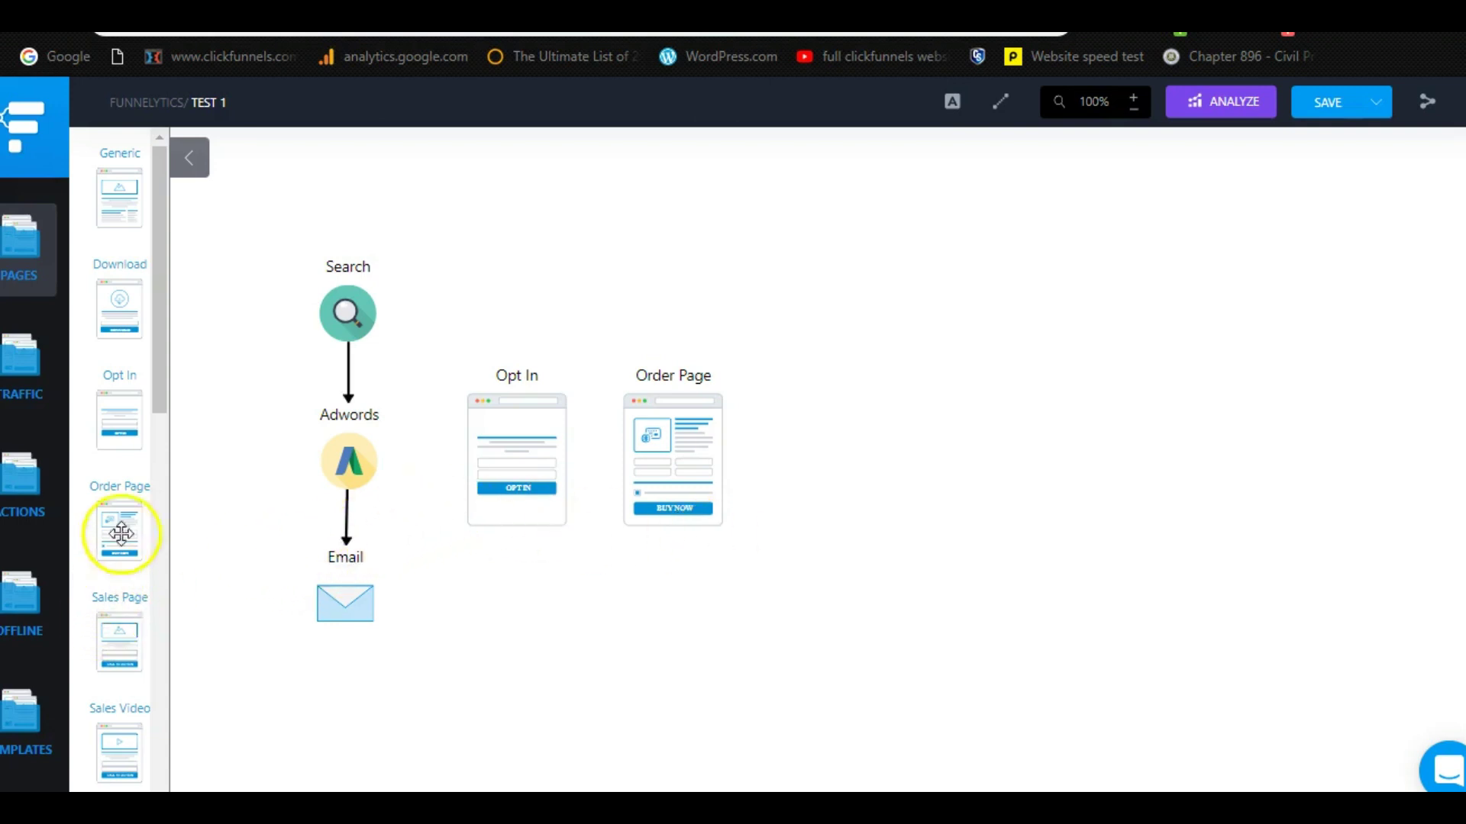
scroll(115, 411, down, 3)
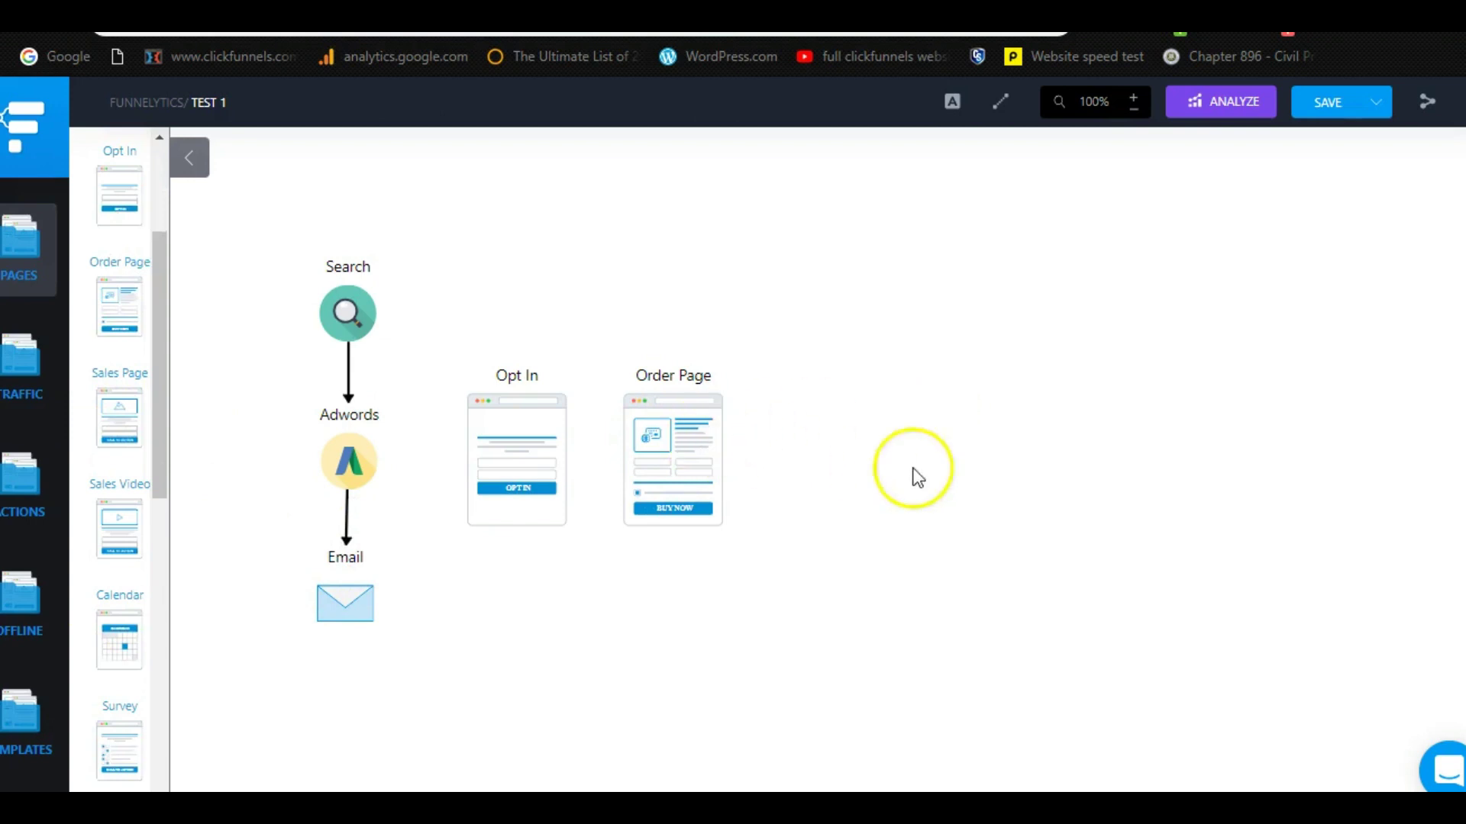
Step: Add an Upsell page to the canvas to the right of the Order Page
scroll(120, 510, down, 3)
scroll(120, 516, down, 2)
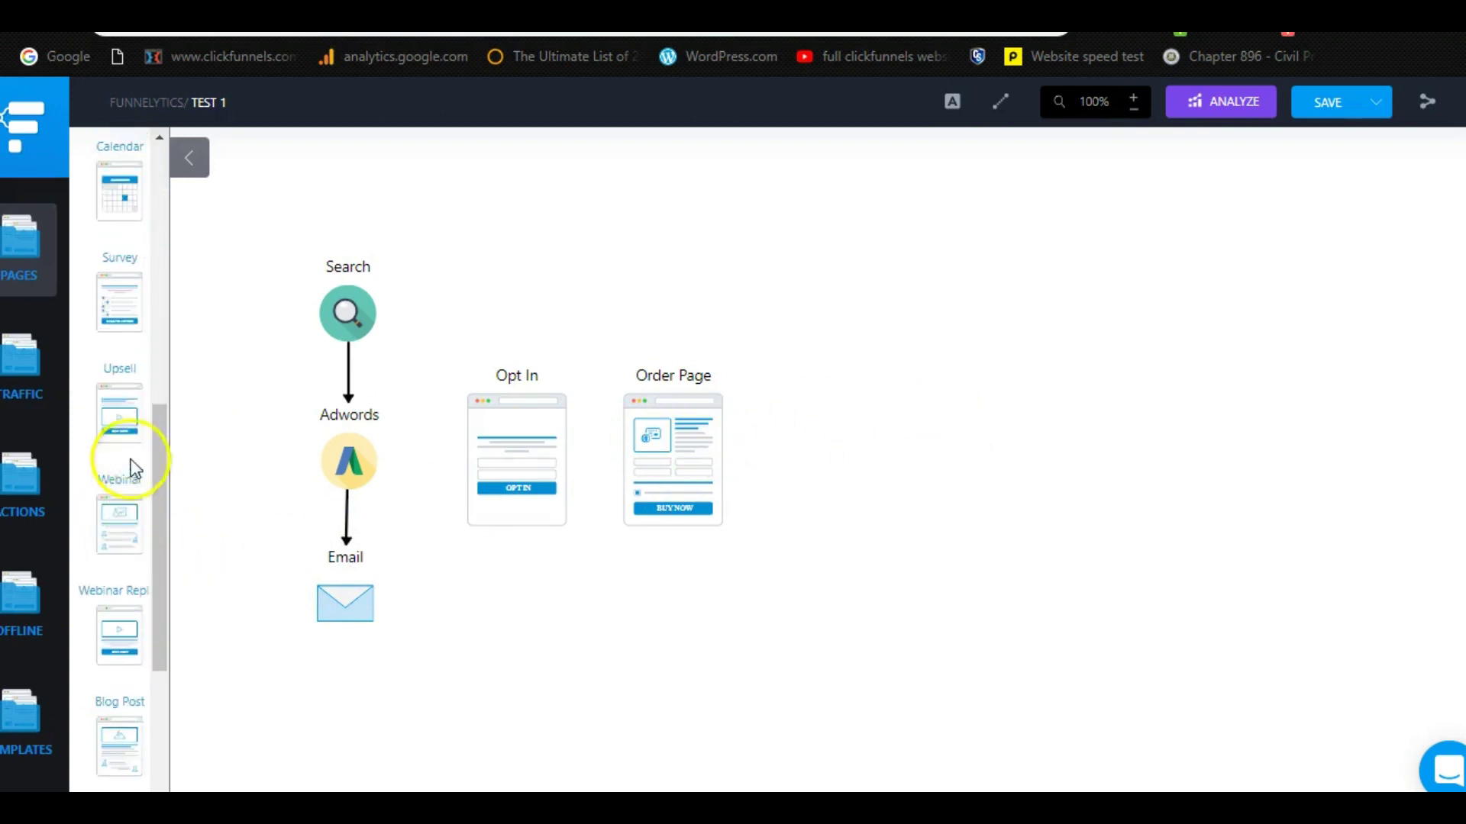
drag(120, 431, 830, 484)
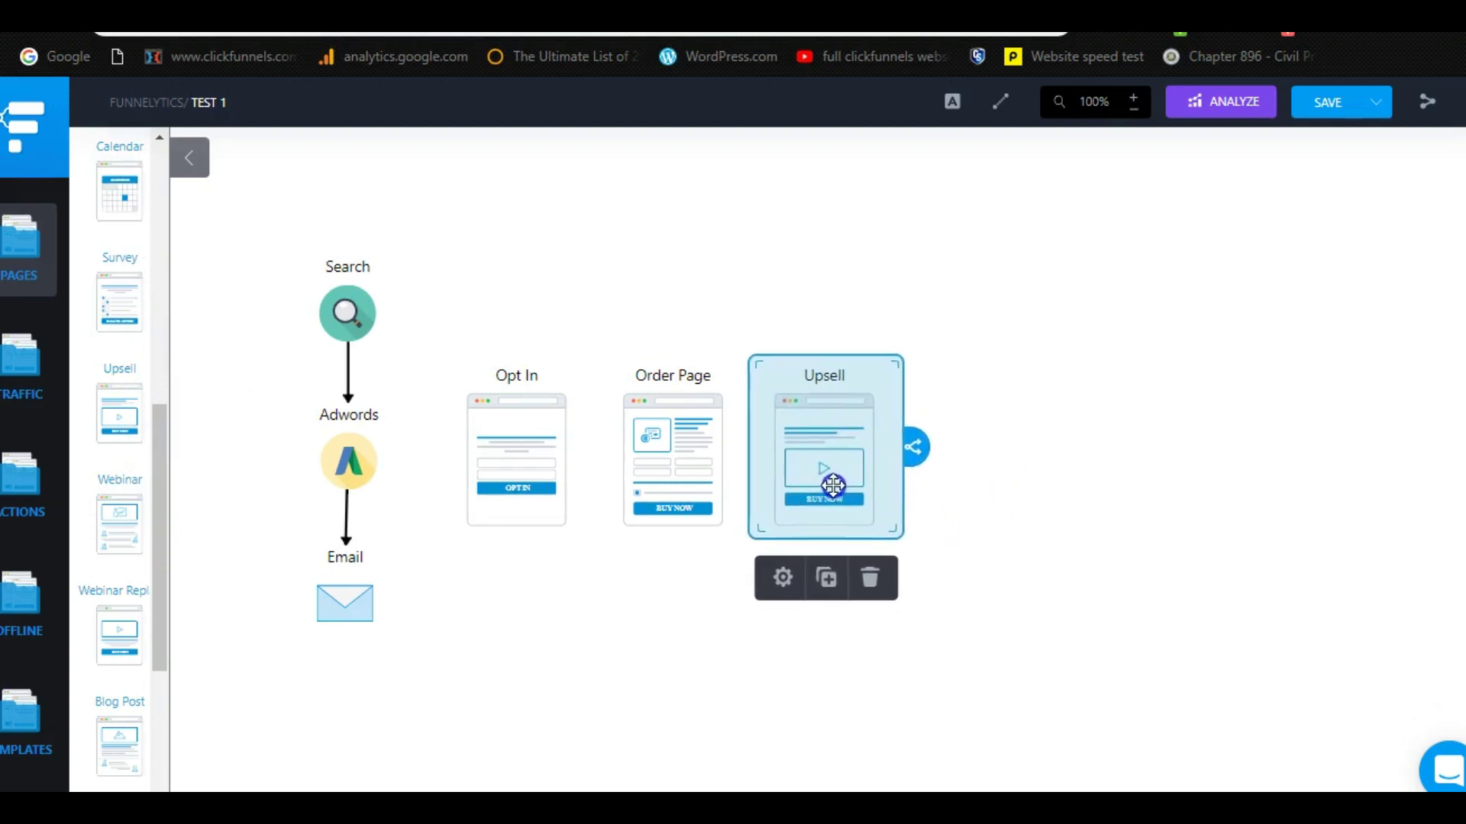
click(971, 511)
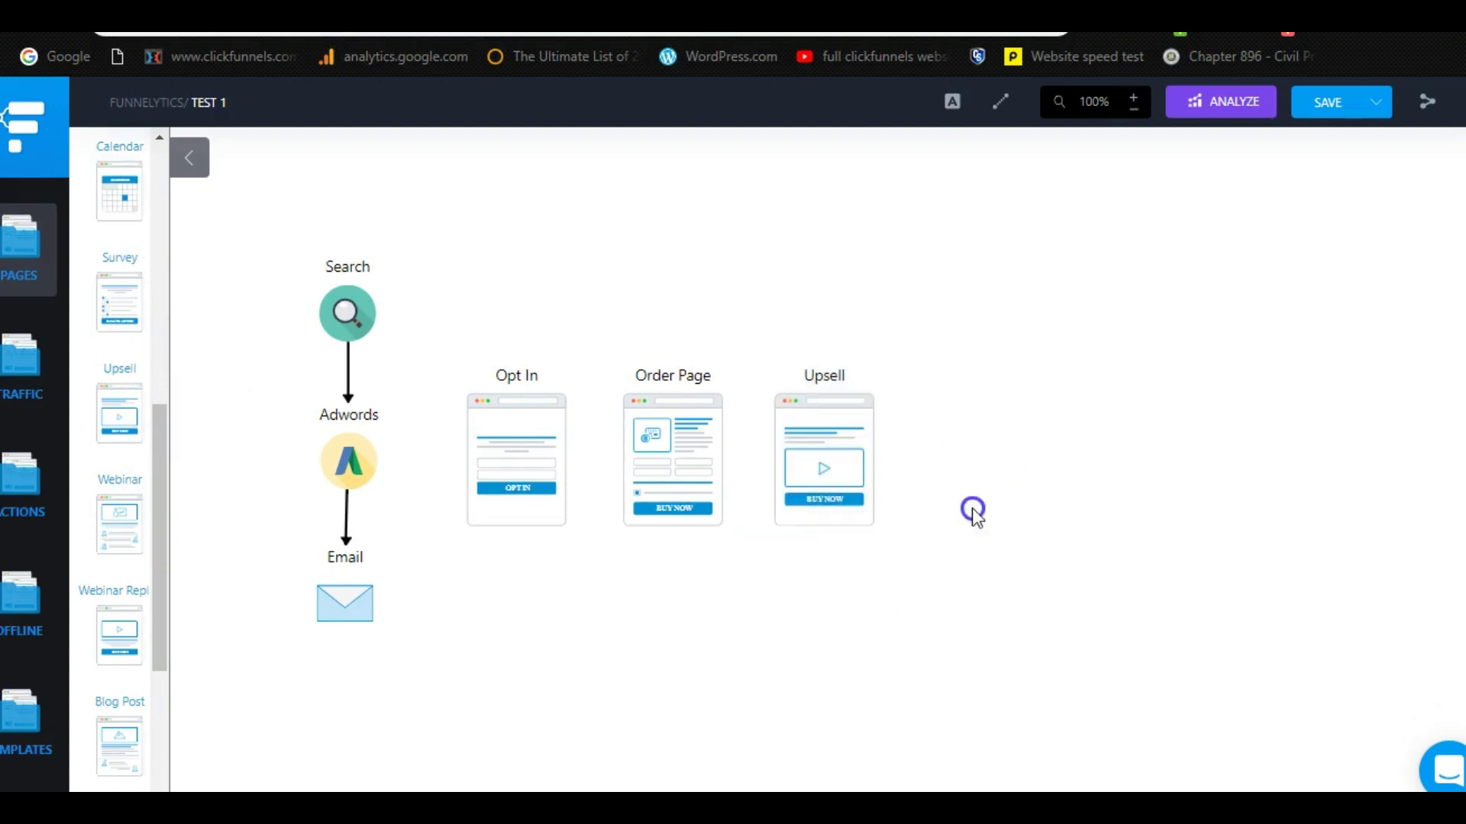
click(832, 498)
scroll(128, 473, up, 10)
Step: Drop a Generic page onto the canvas to the right of the Upsell page
drag(120, 197, 974, 433)
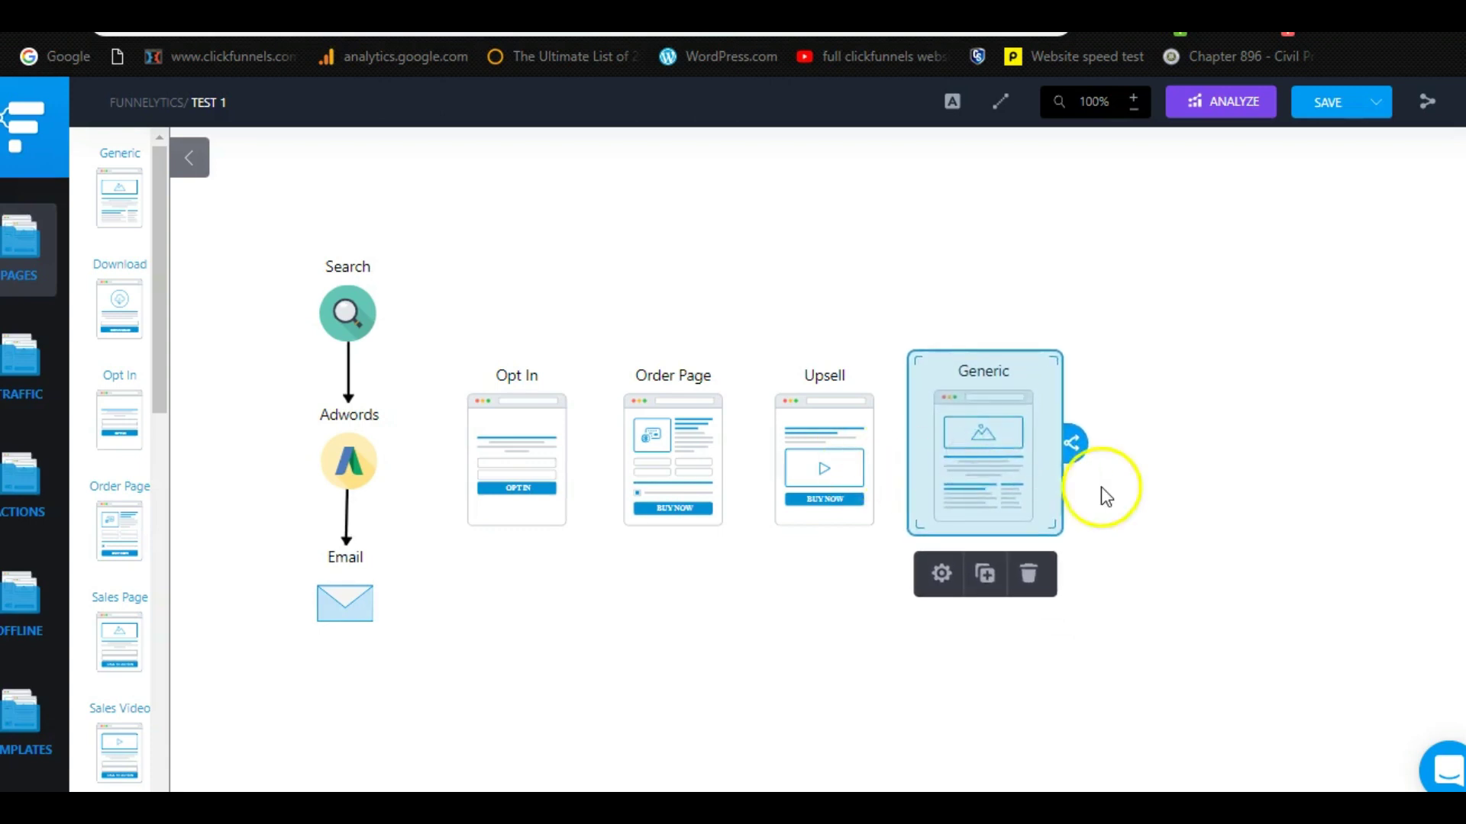
click(1132, 493)
click(996, 442)
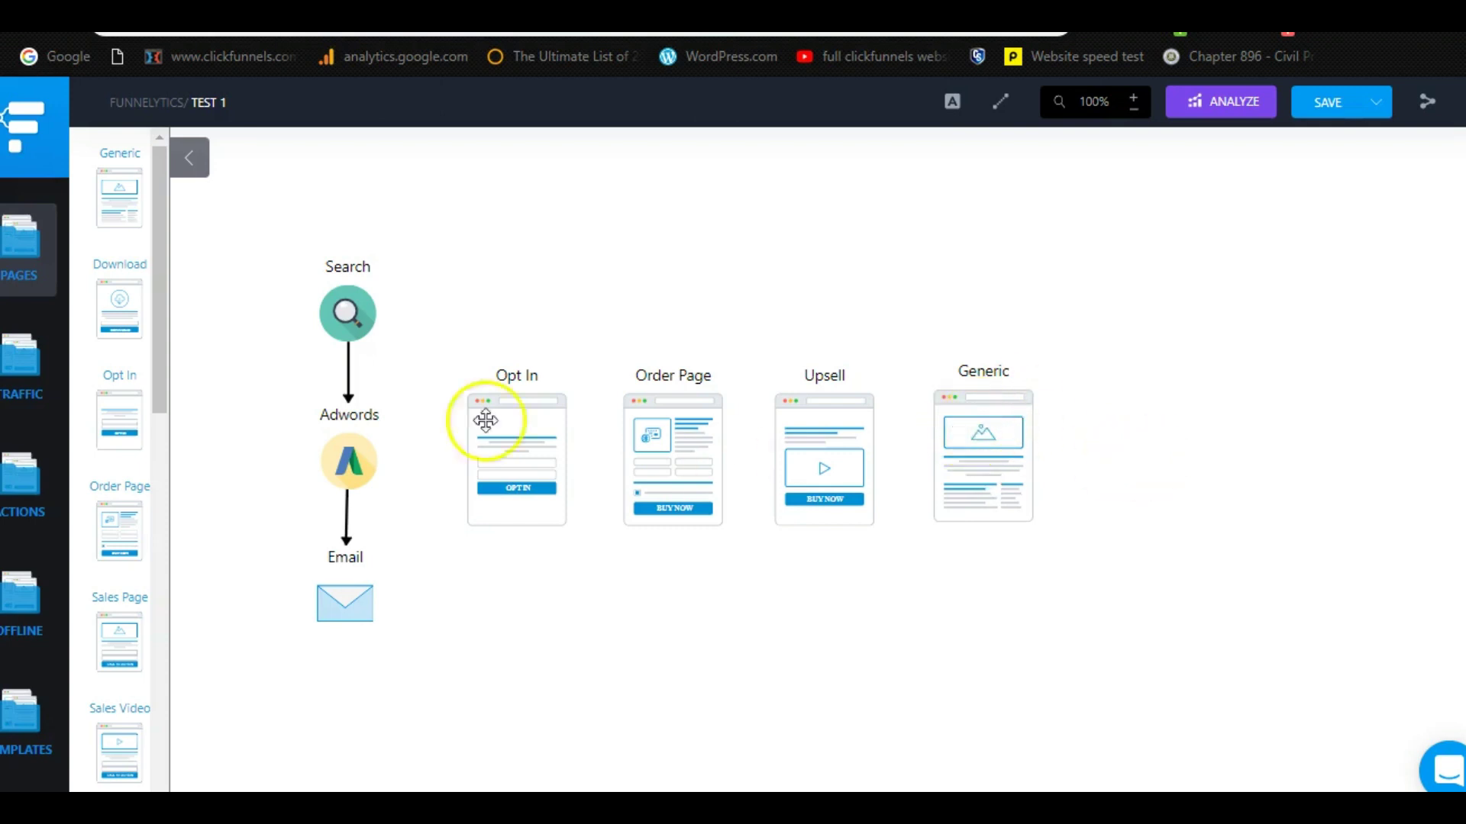
scroll(131, 364, down, 1)
scroll(131, 363, down, 6)
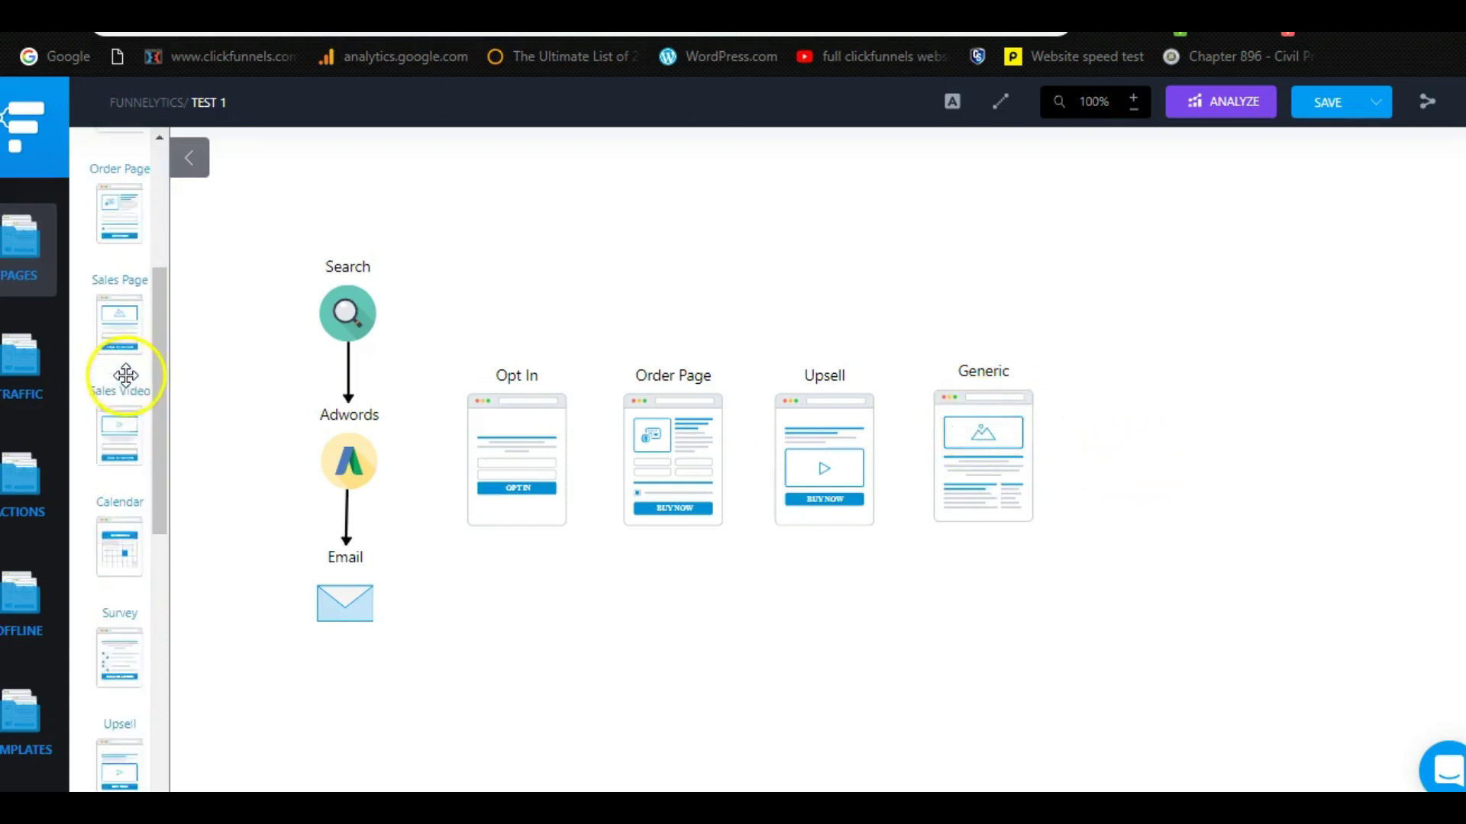
scroll(137, 458, down, 5)
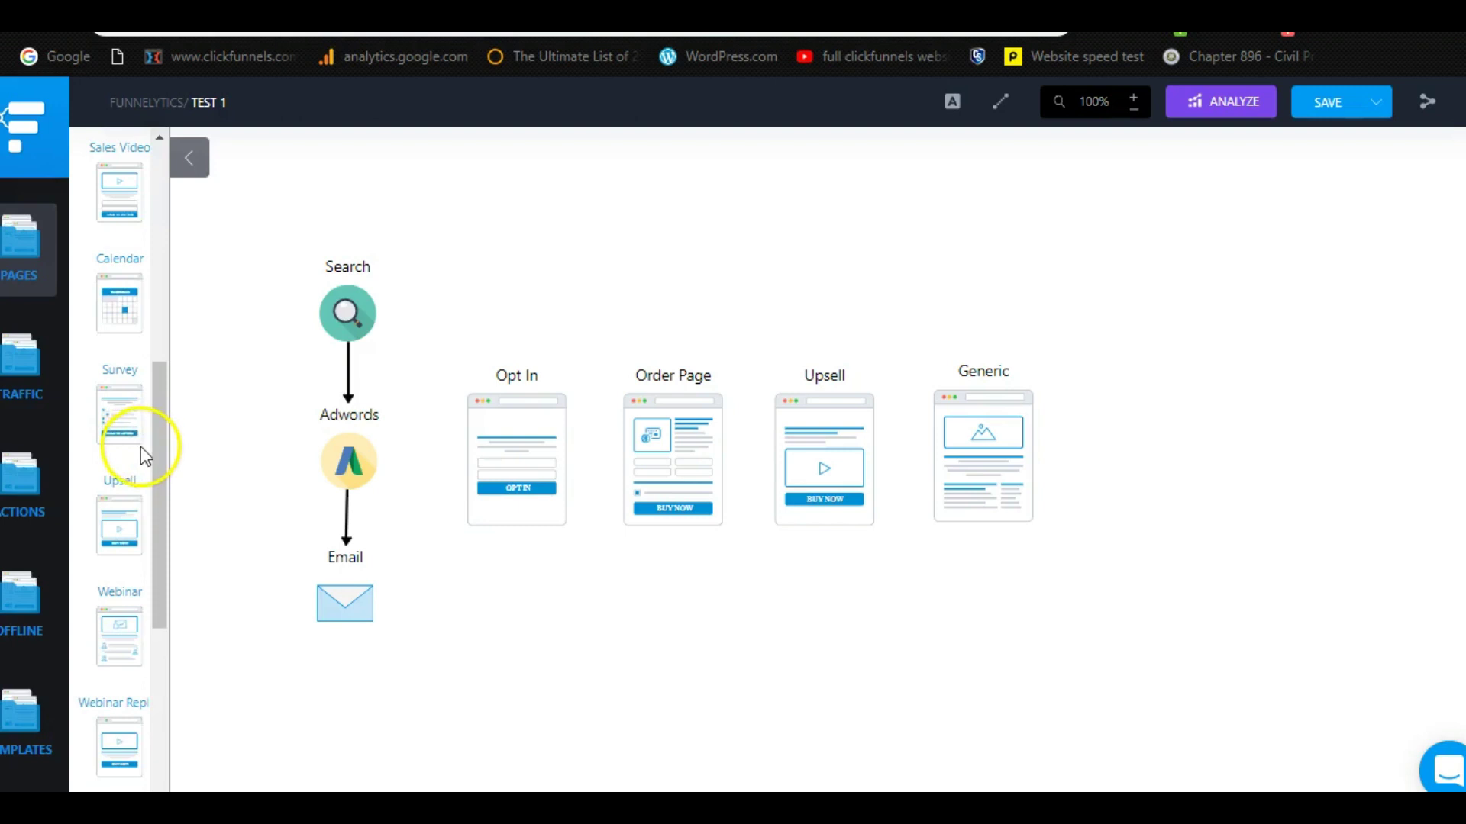
scroll(131, 524, down, 4)
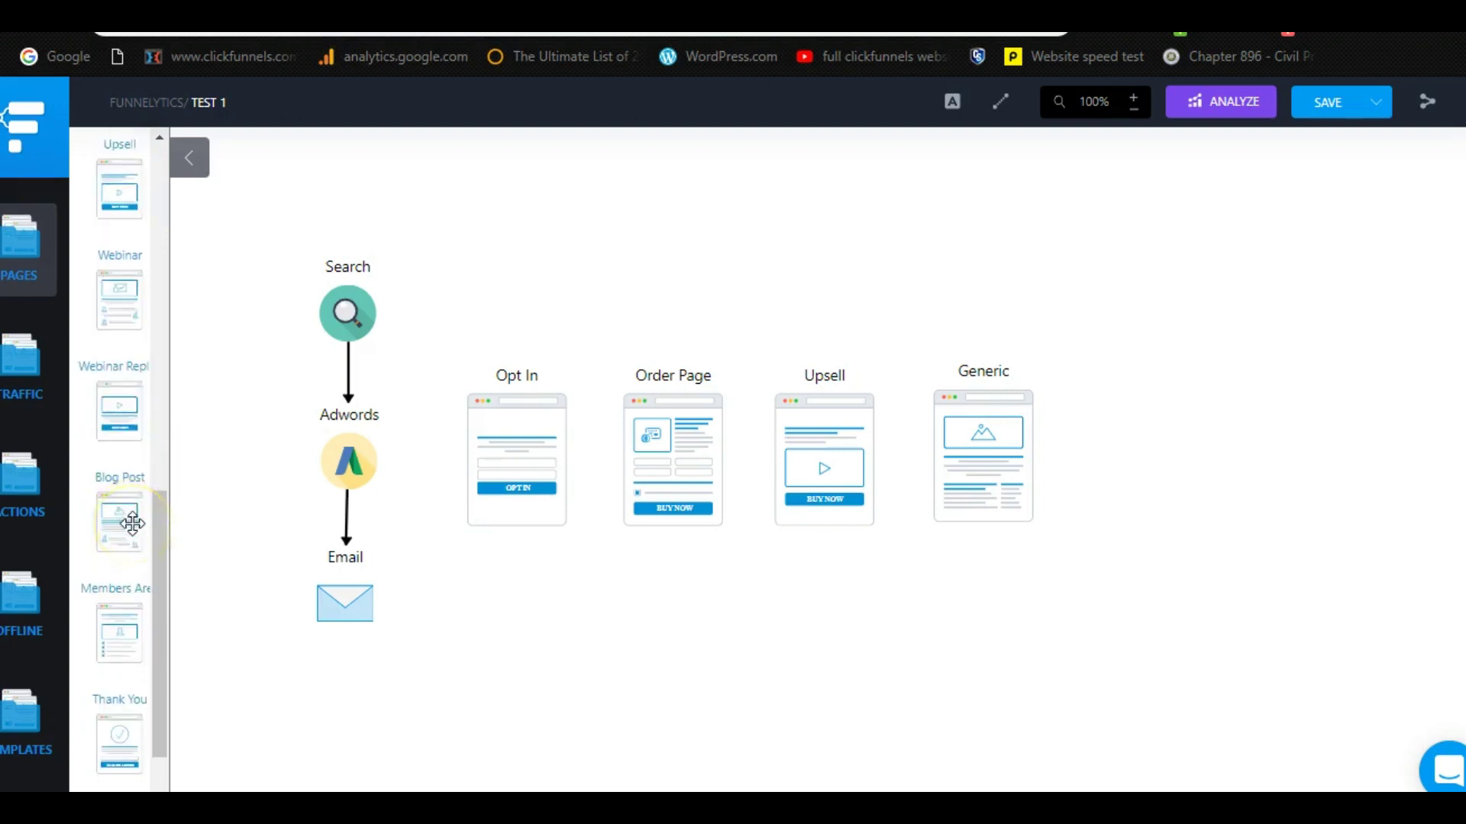
Step: Add a Thank You page after Generic, then switch to the Self Made Credit Repair landing page
drag(120, 623, 1167, 513)
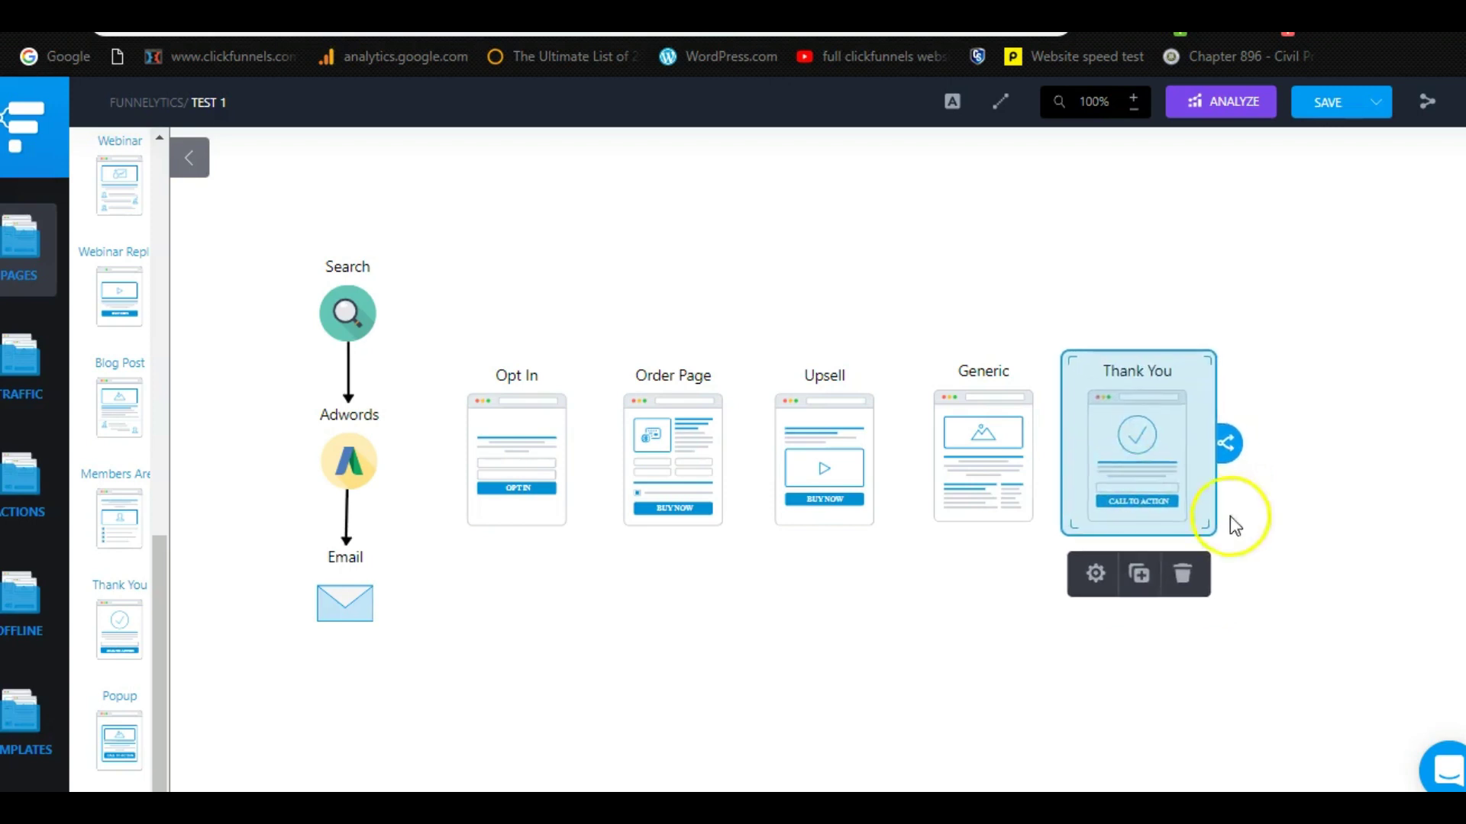
click(1230, 519)
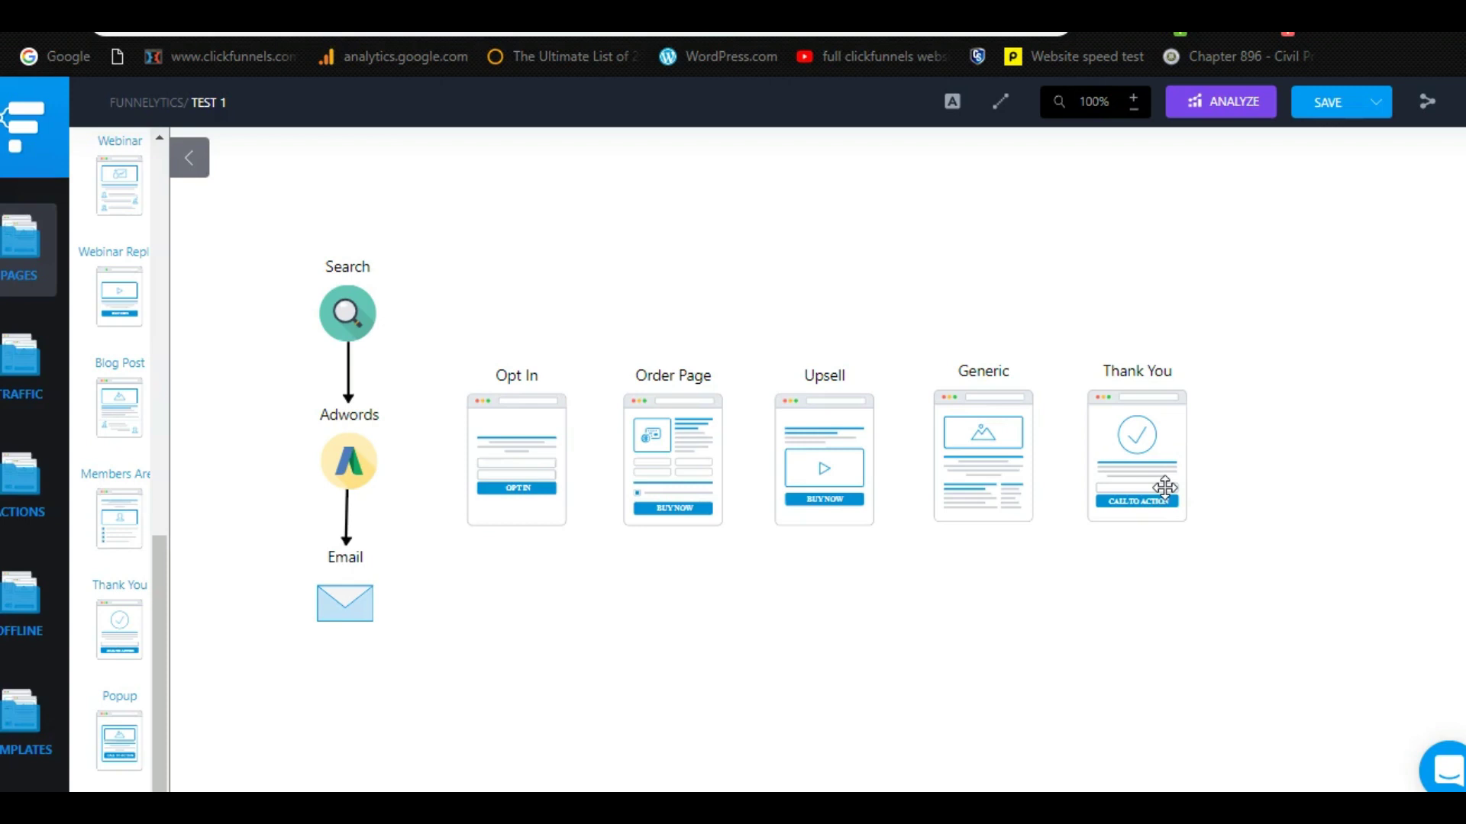
click(1162, 424)
click(1243, 617)
click(922, 131)
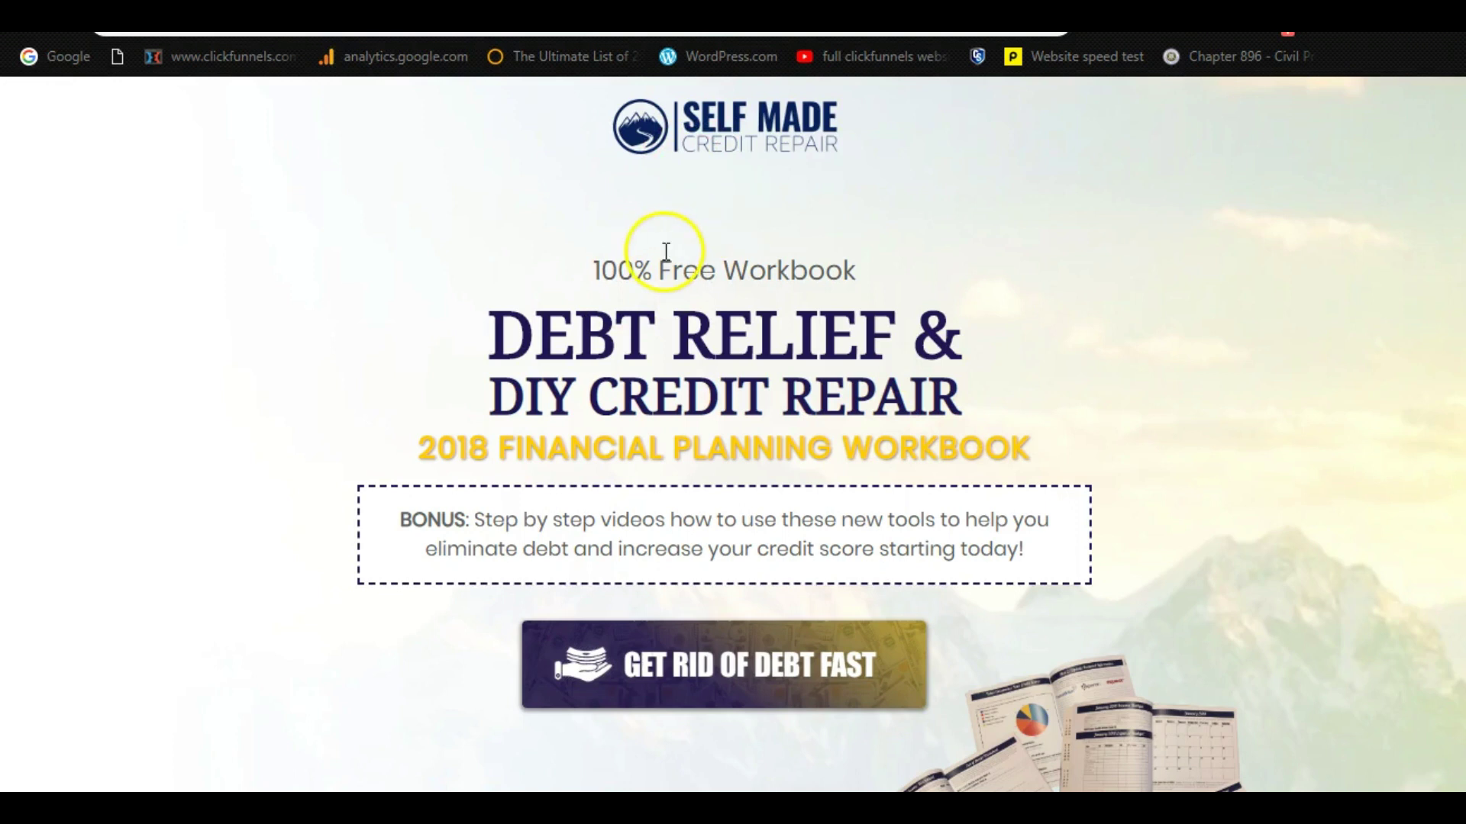
Step: Scroll through the Self Made Credit Repair landing page to review its content
scroll(742, 268, down, 2)
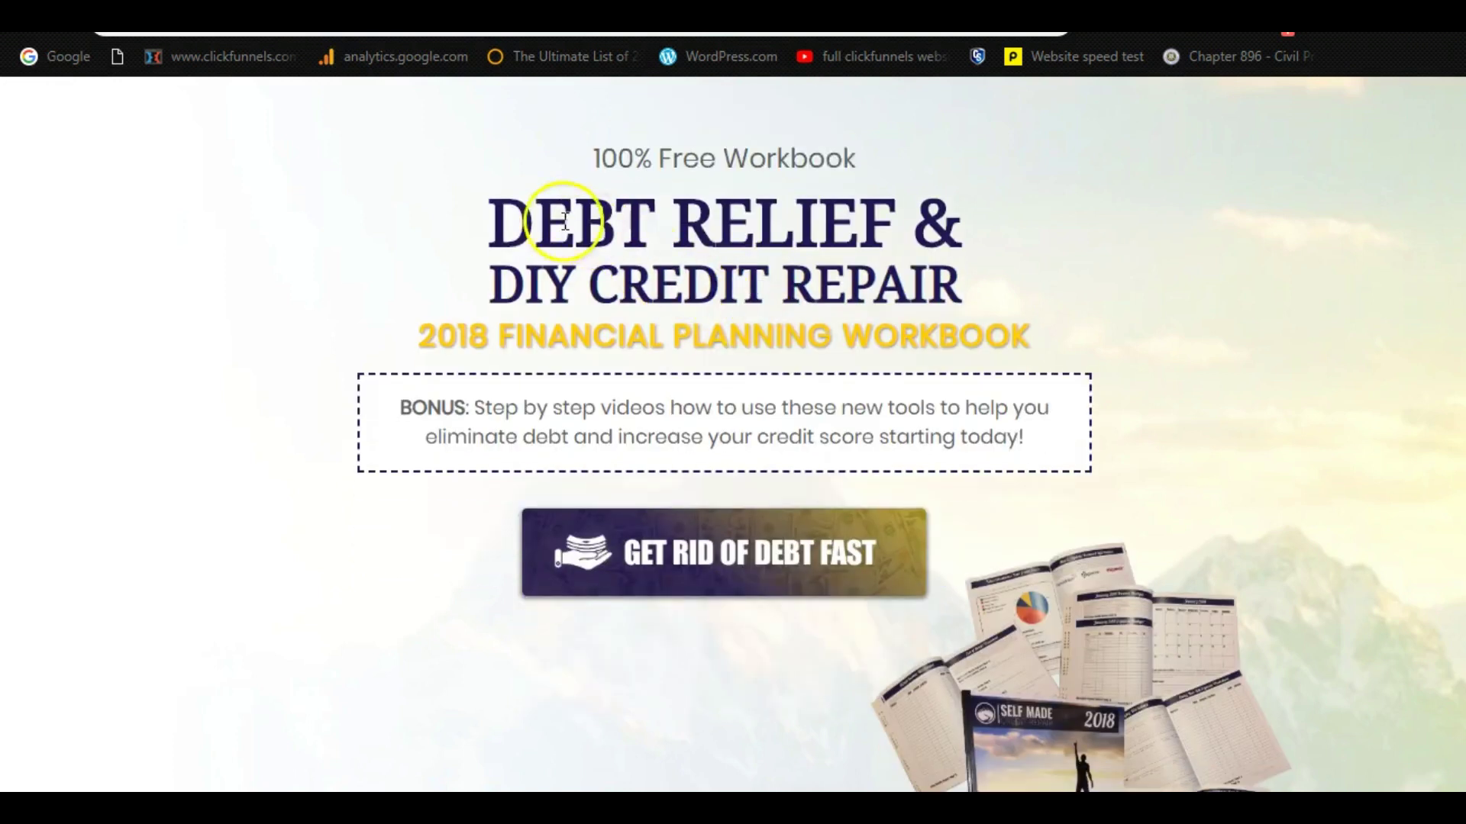
scroll(596, 191, down, 4)
scroll(687, 246, up, 5)
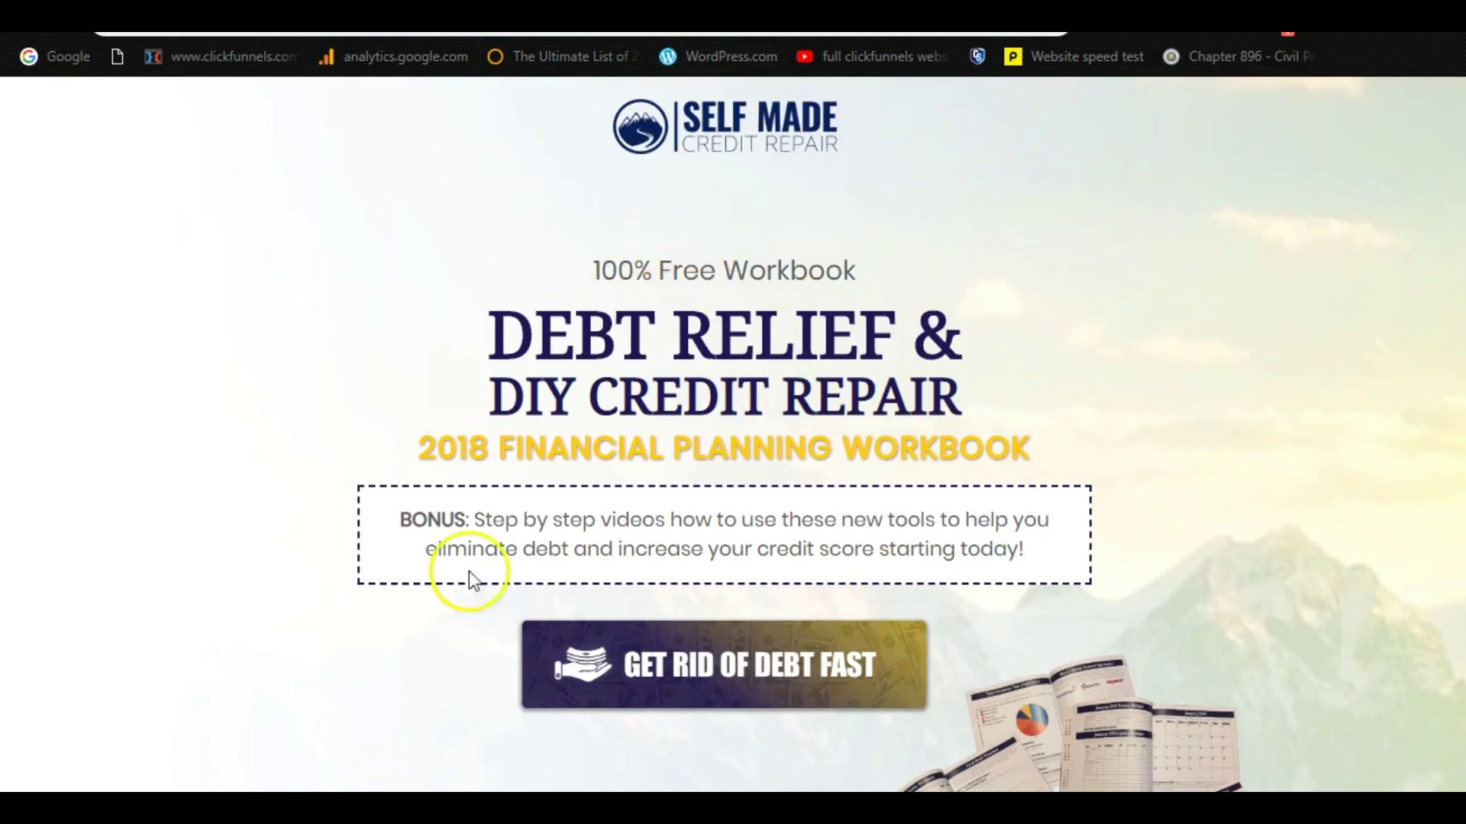
scroll(840, 443, down, 3)
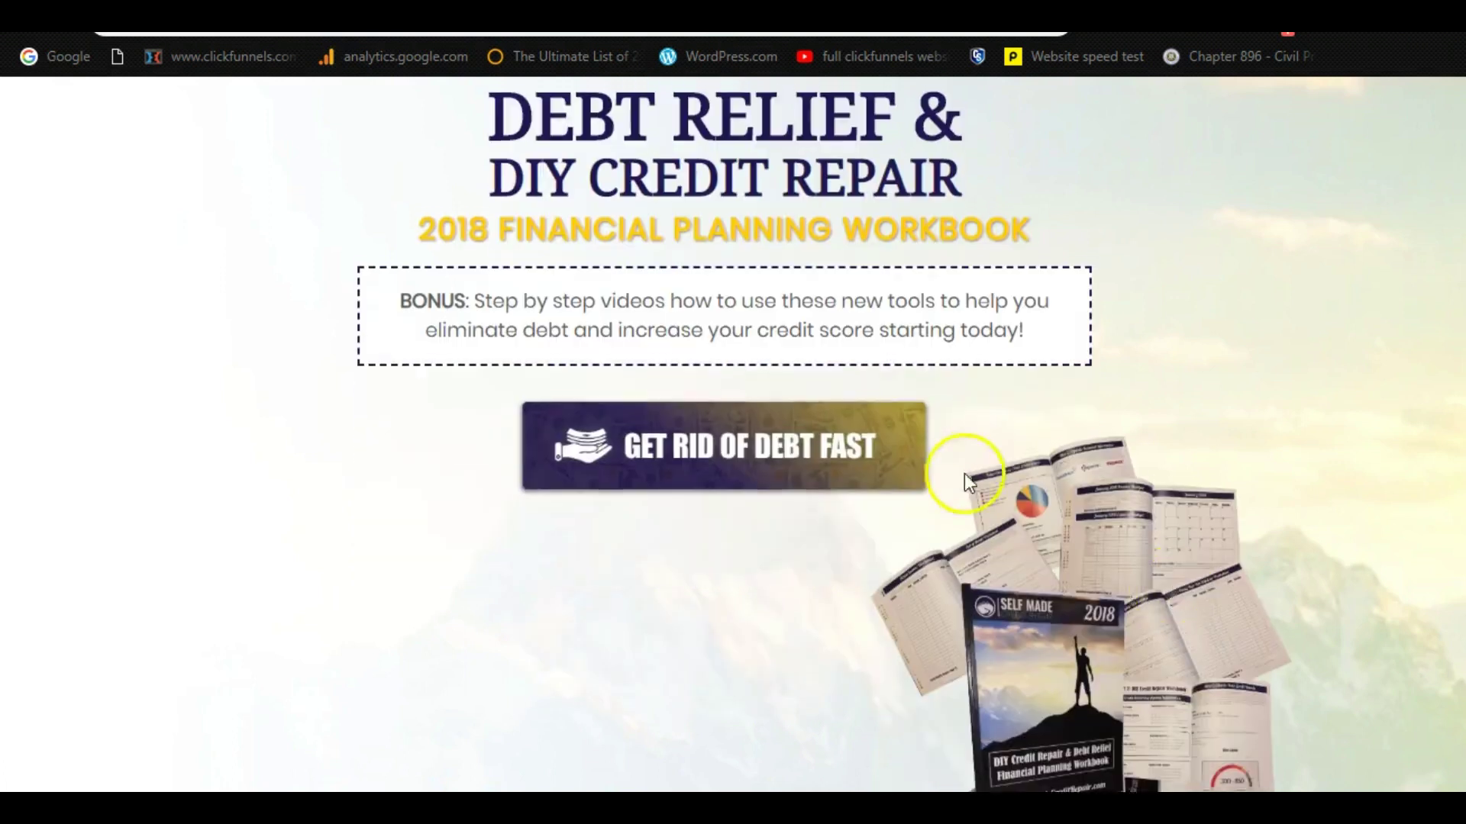
scroll(763, 458, up, 3)
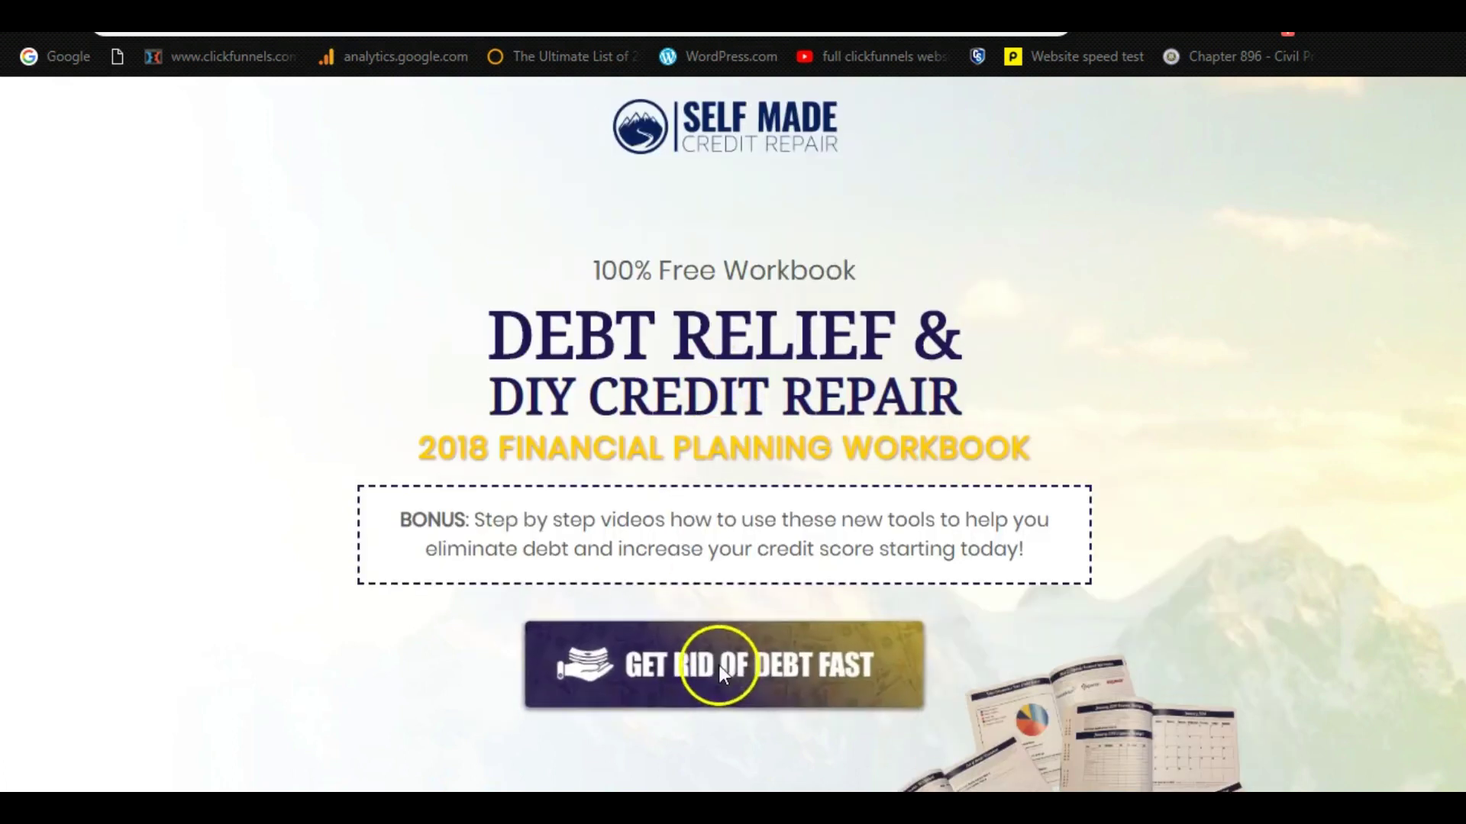
Step: Open the free workbook popup and submit the prefilled e-mail address to request it
click(690, 658)
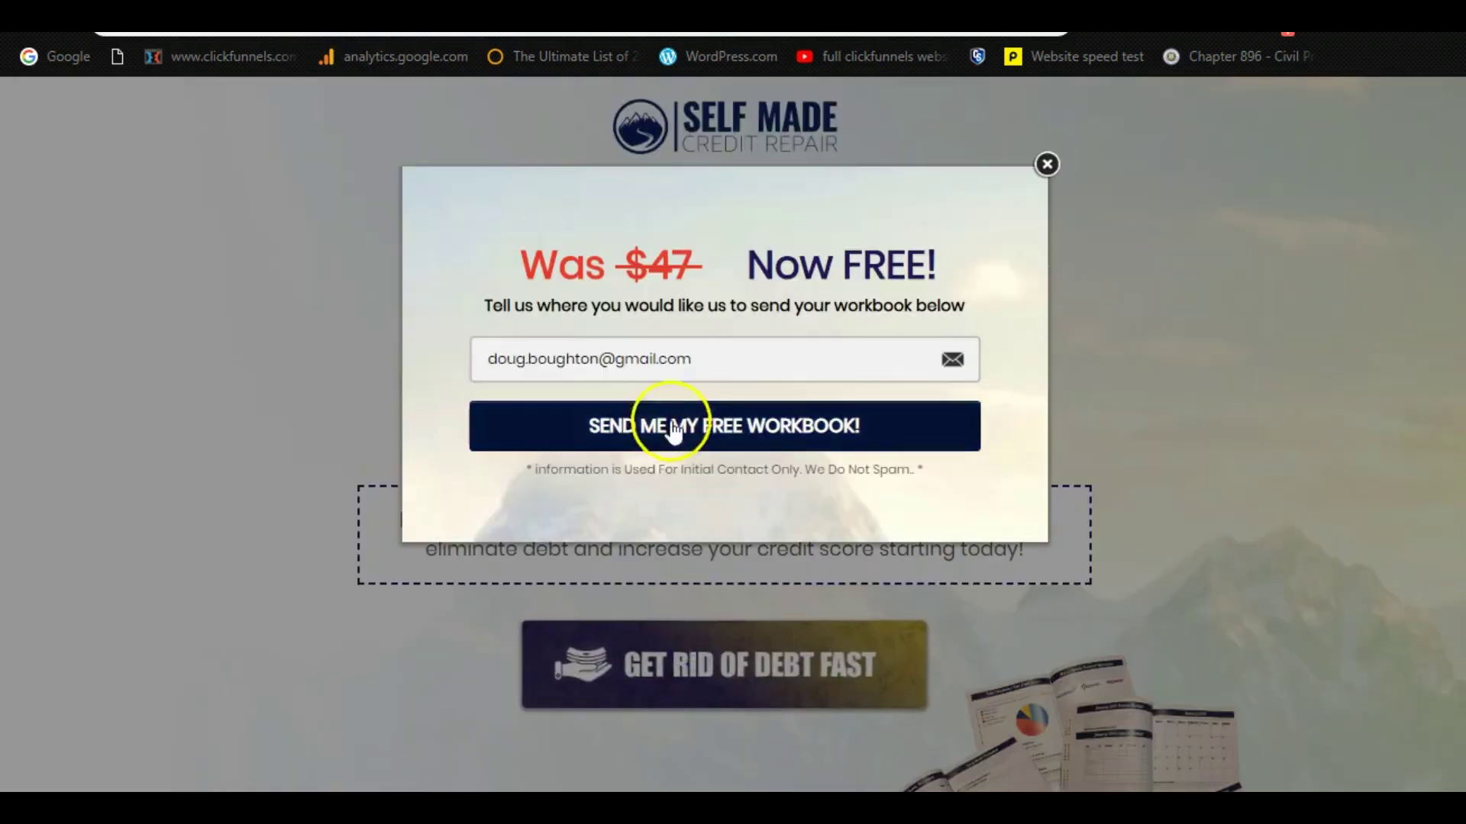
click(736, 356)
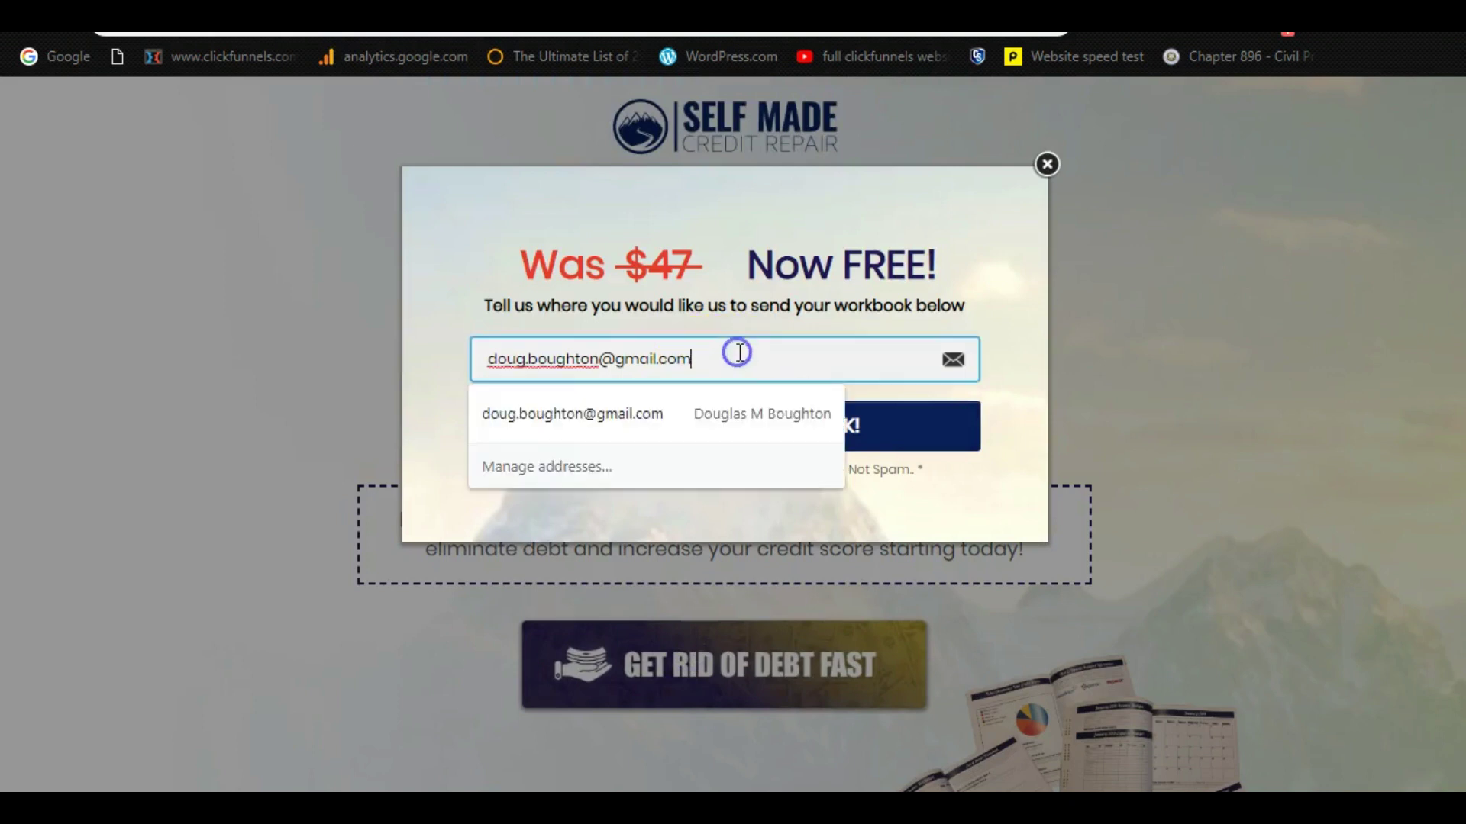
click(811, 243)
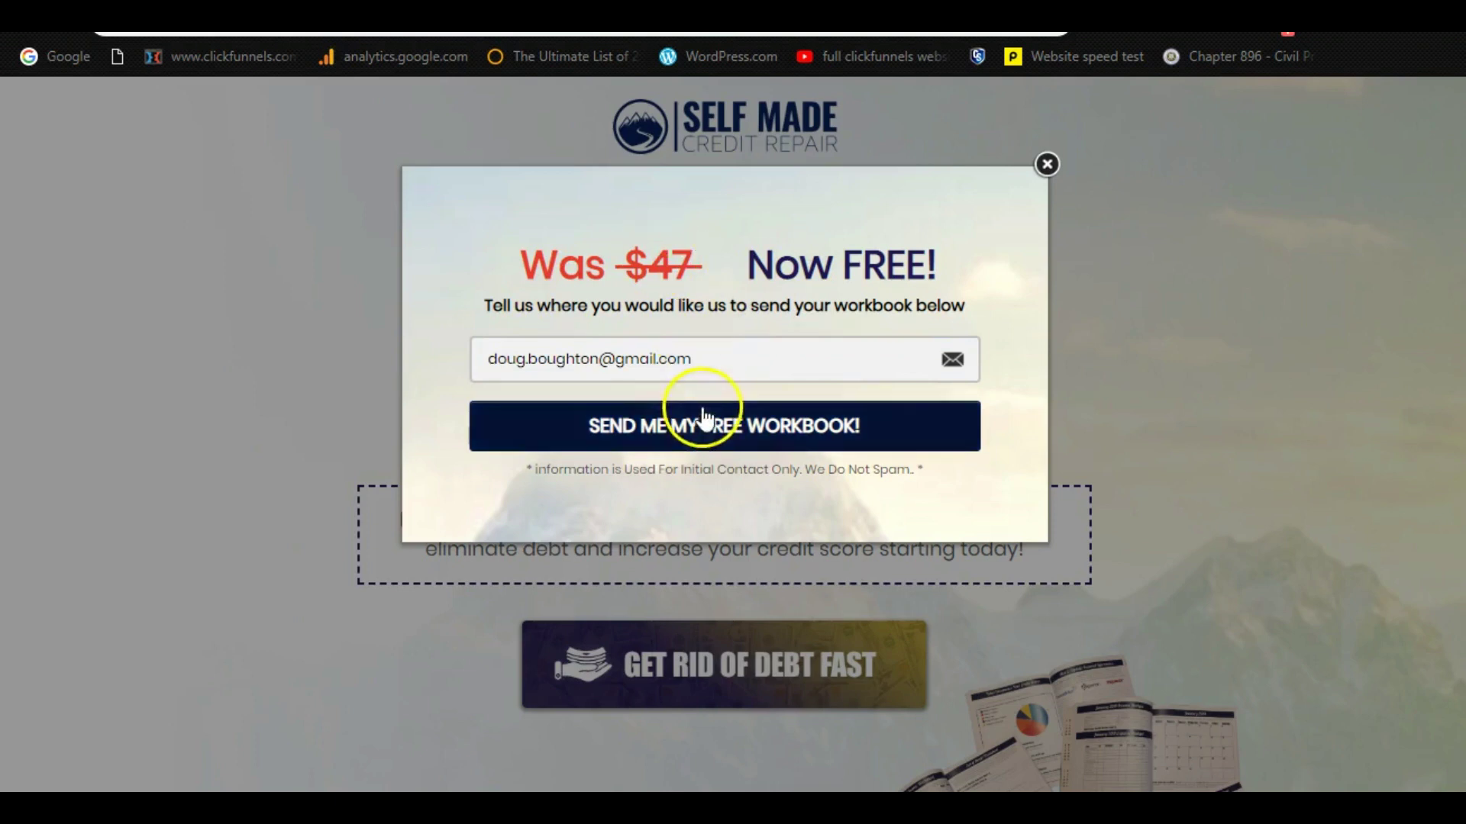
click(785, 422)
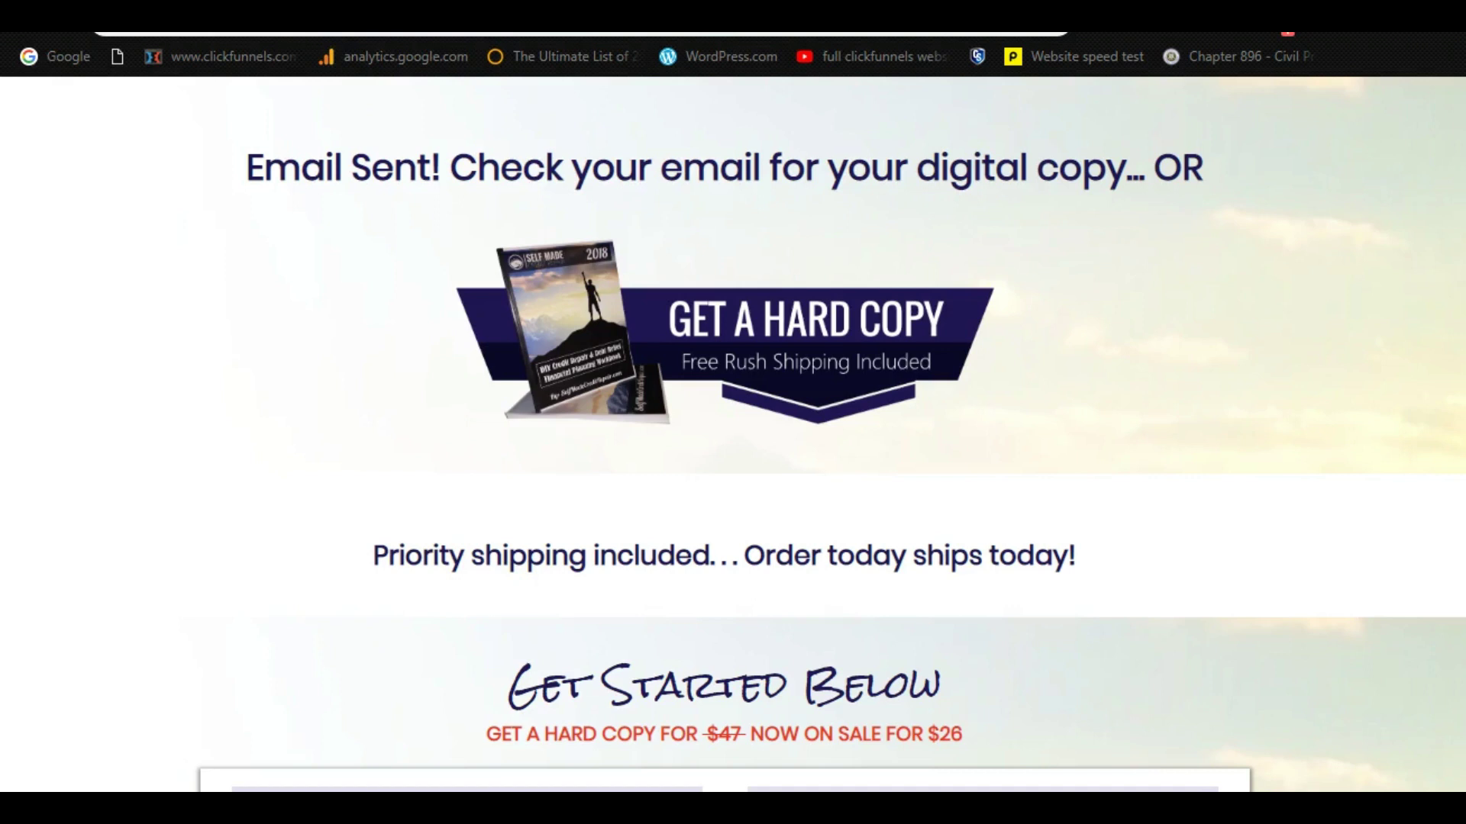
Step: Scroll down through the ClickFunnels Step 1–4 hard-copy order form, then back up
scroll(862, 362, down, 9)
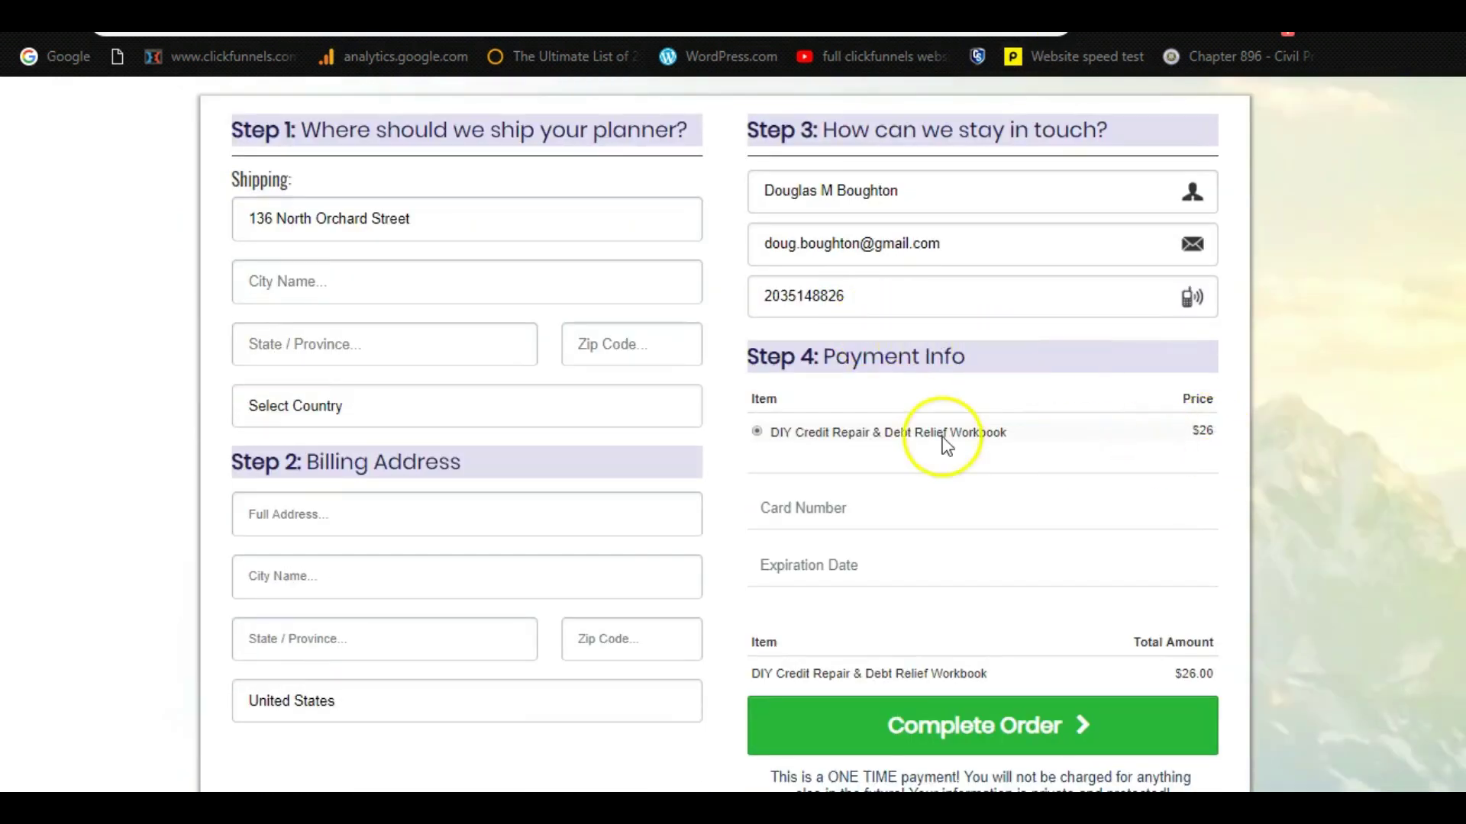
scroll(920, 439, down, 1)
scroll(470, 440, up, 10)
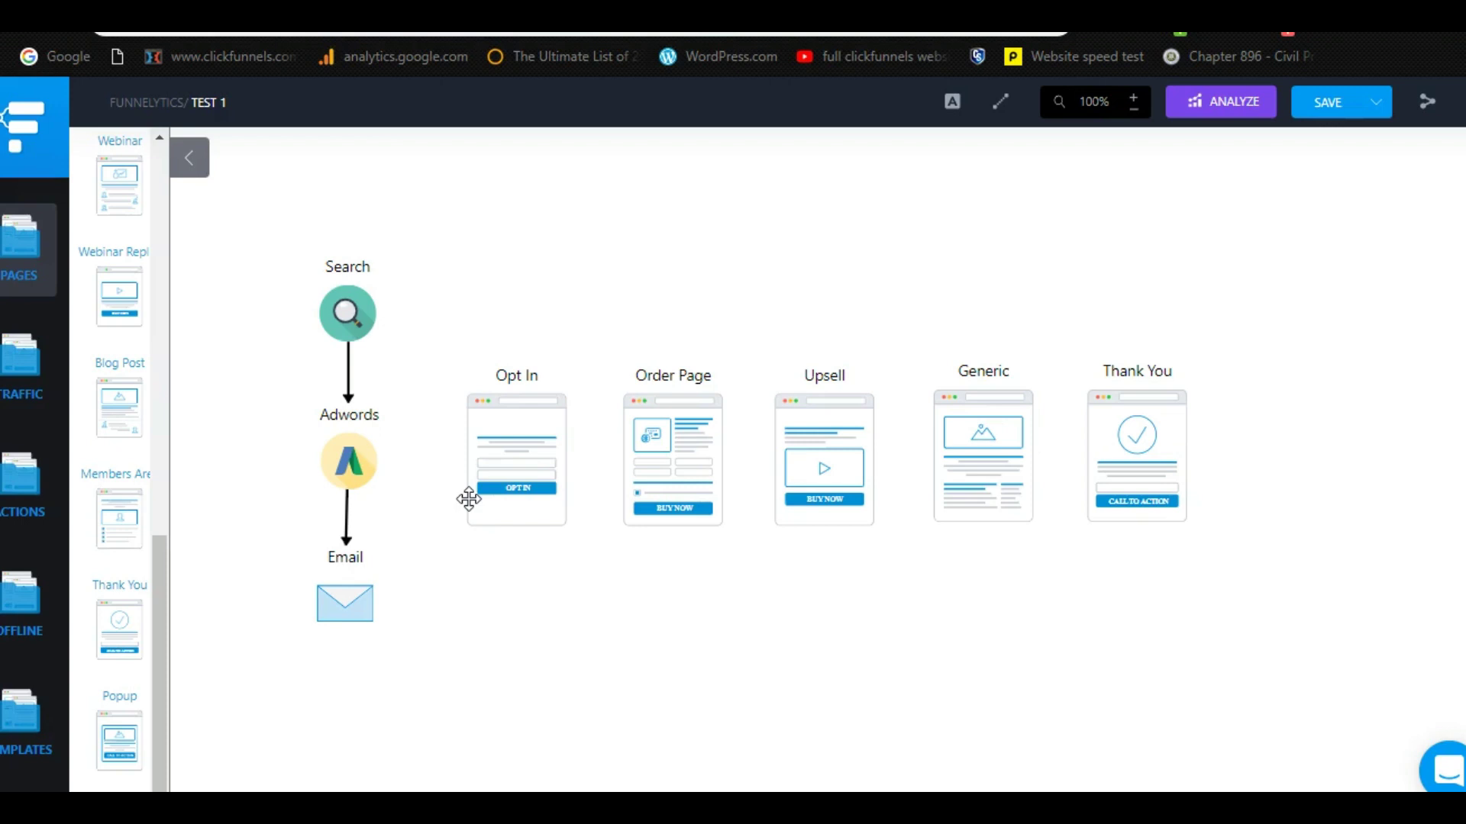
click(587, 551)
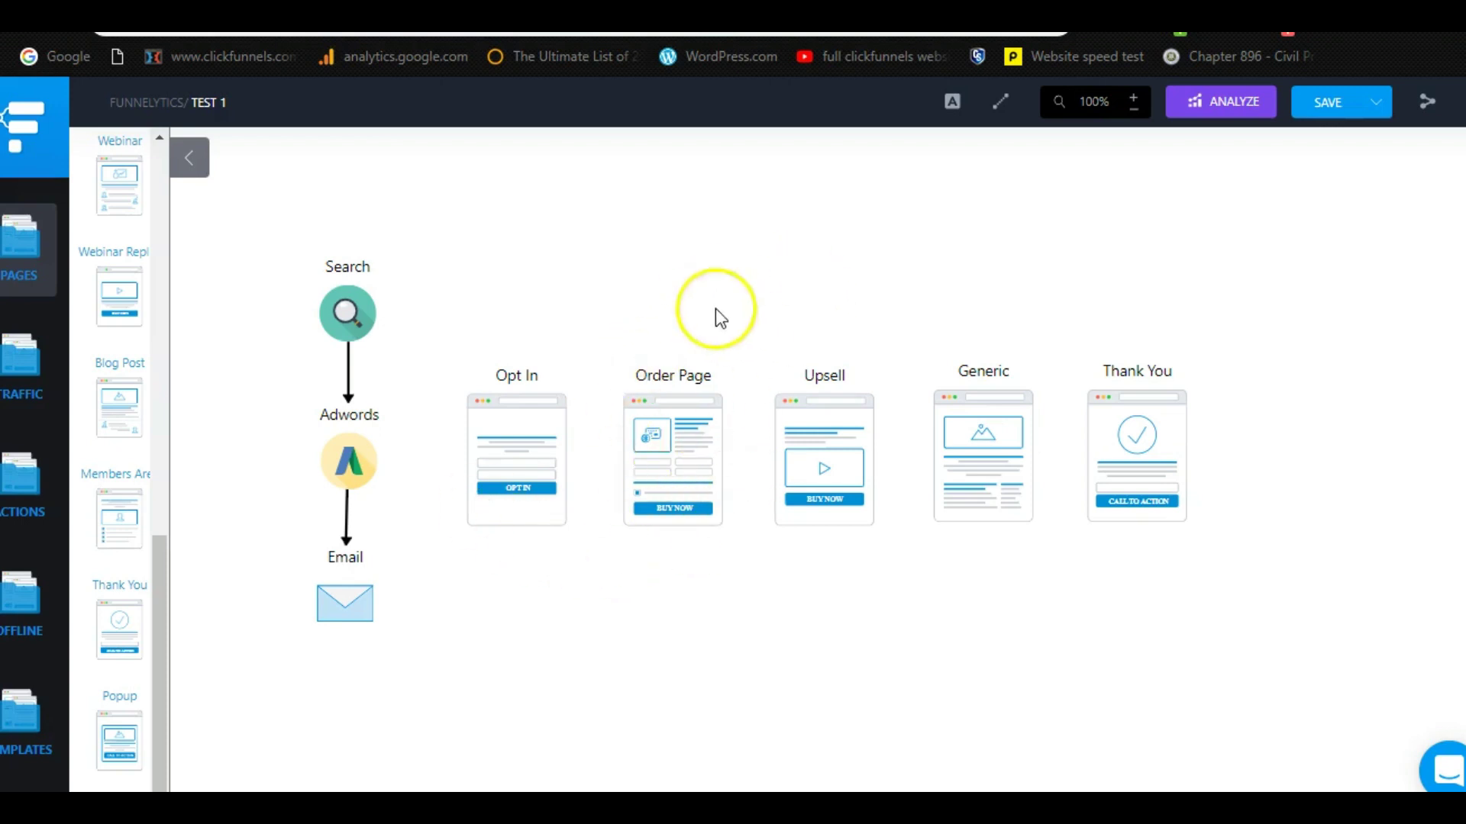